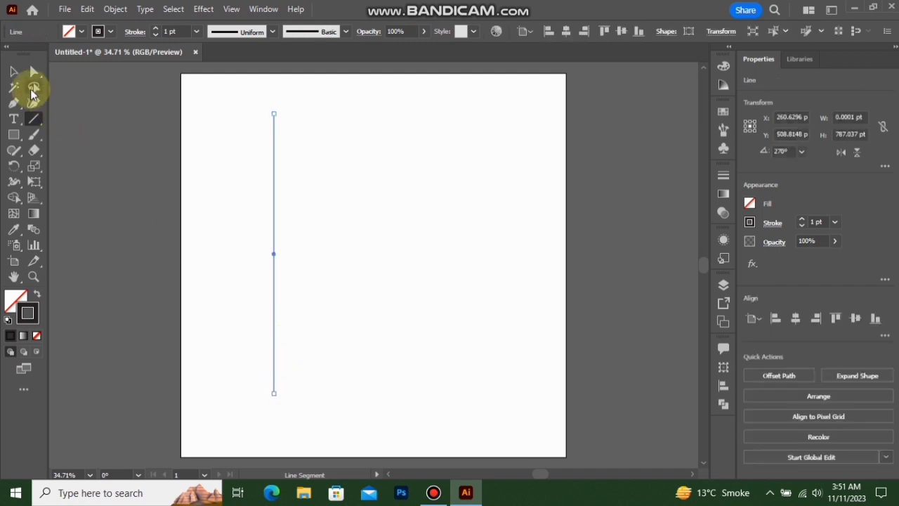
Duplicate the vertical line sideways at equal spacing of about 42.6 pt until there are 12 parallel lines
left_click(13, 72)
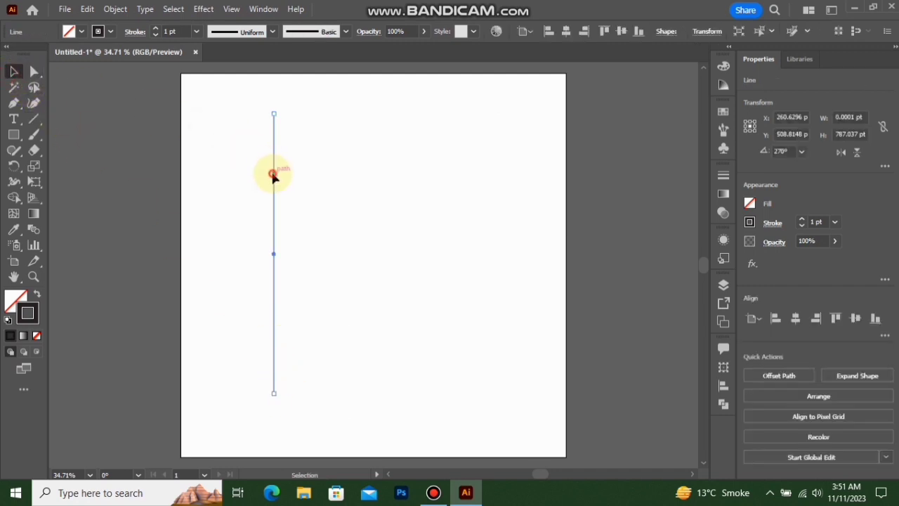
left_click_drag(274, 174, 288, 174, "alt")
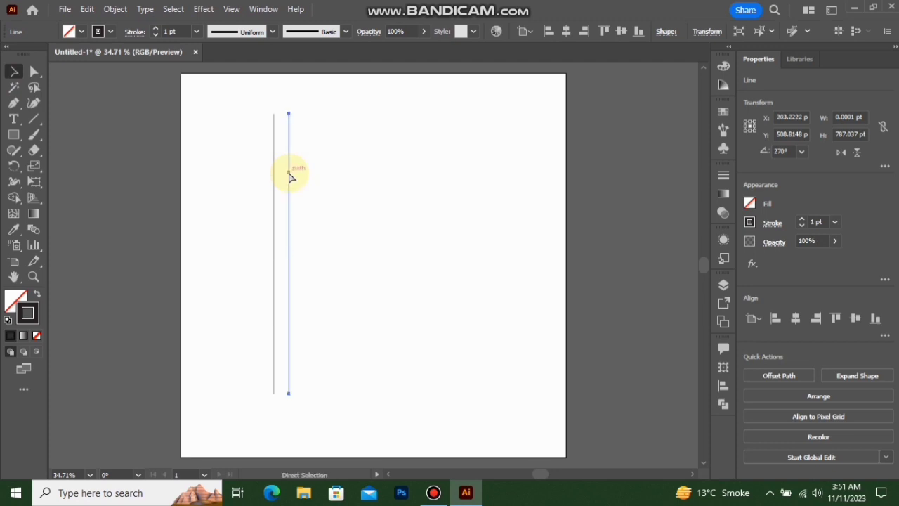
key("ctrl+d")
key("ctrl+d")
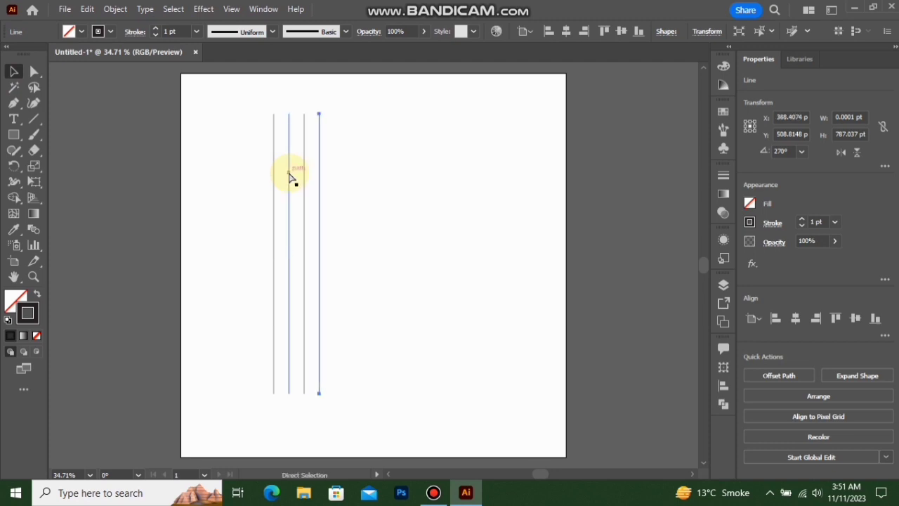
key("ctrl+d")
key("ctrl+d")
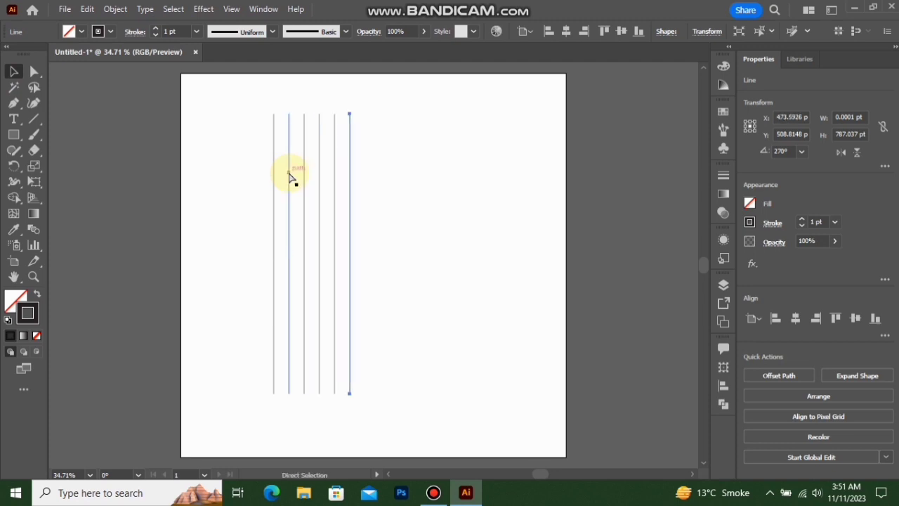
key("ctrl+d")
key("ctrl+d")
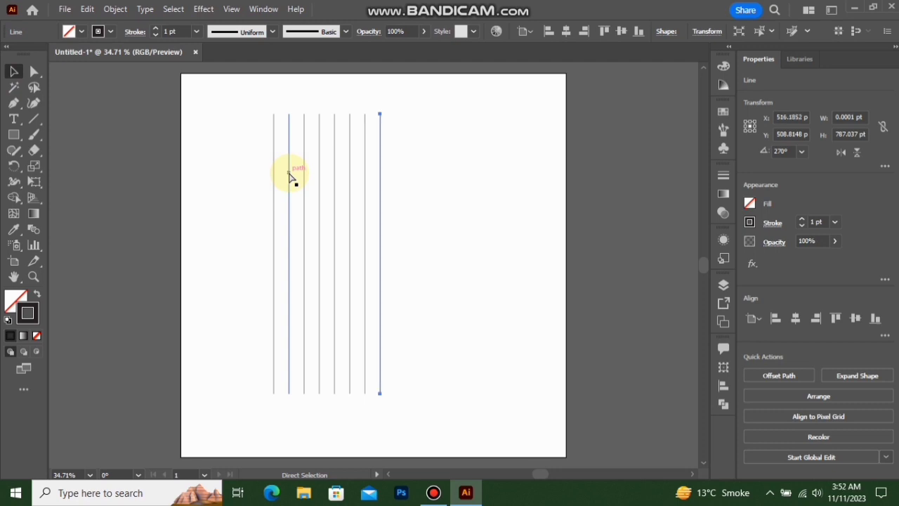
key("ctrl+d")
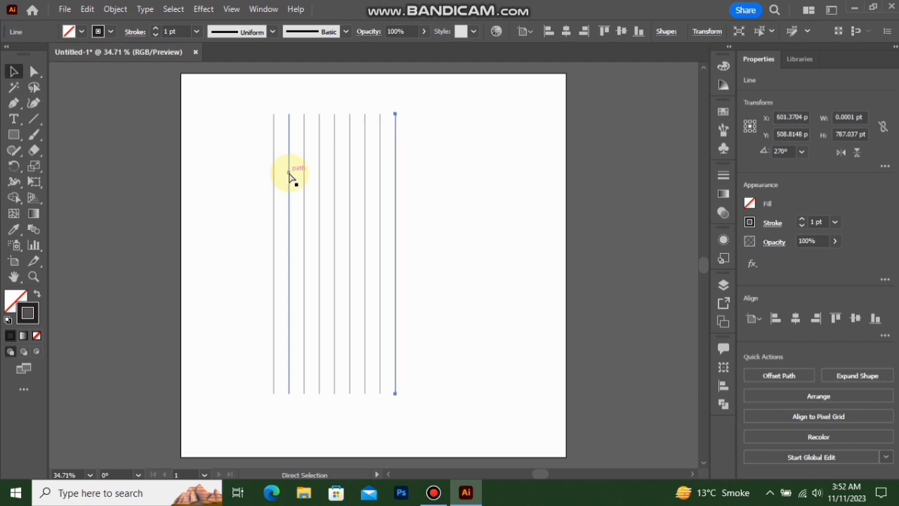
key("ctrl+d")
key("ctrl+d")
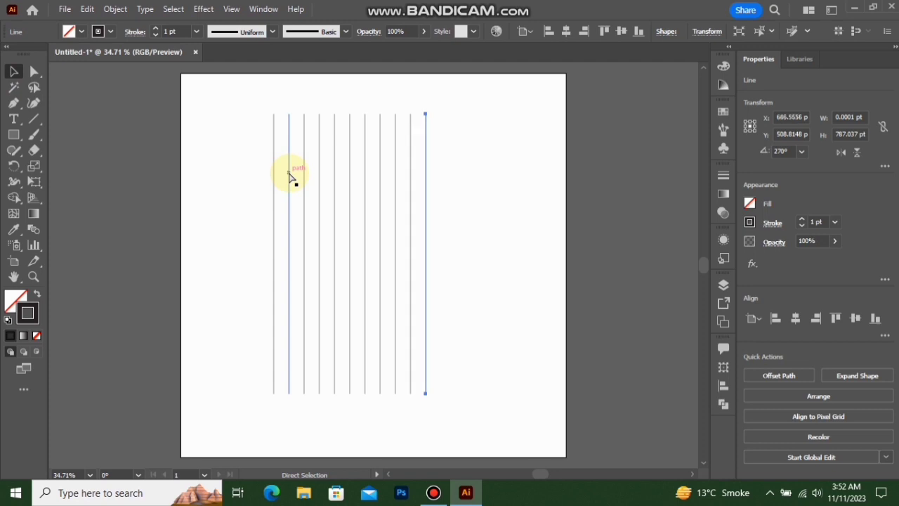
key("ctrl+d")
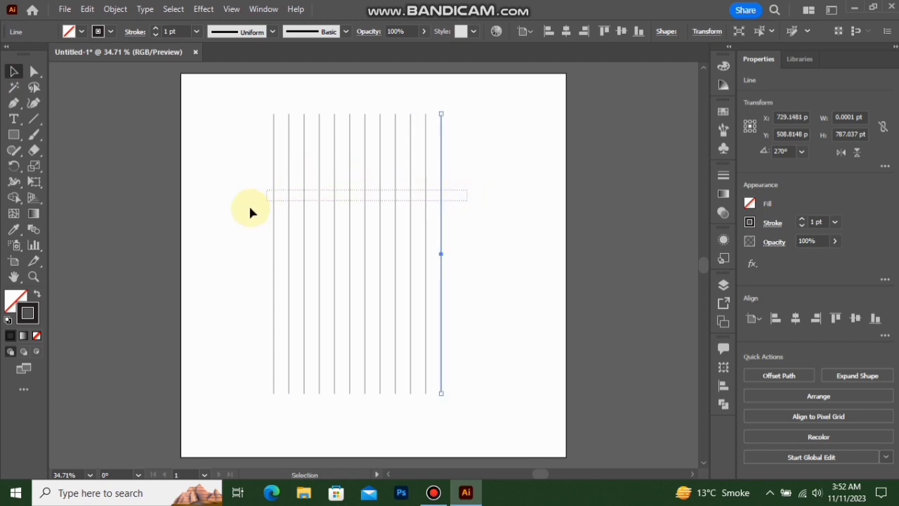
Group all 12 vertical lines and center the group horizontally and vertically on the artboard
left_click_drag(250, 212, 249, 212)
right_click(346, 221)
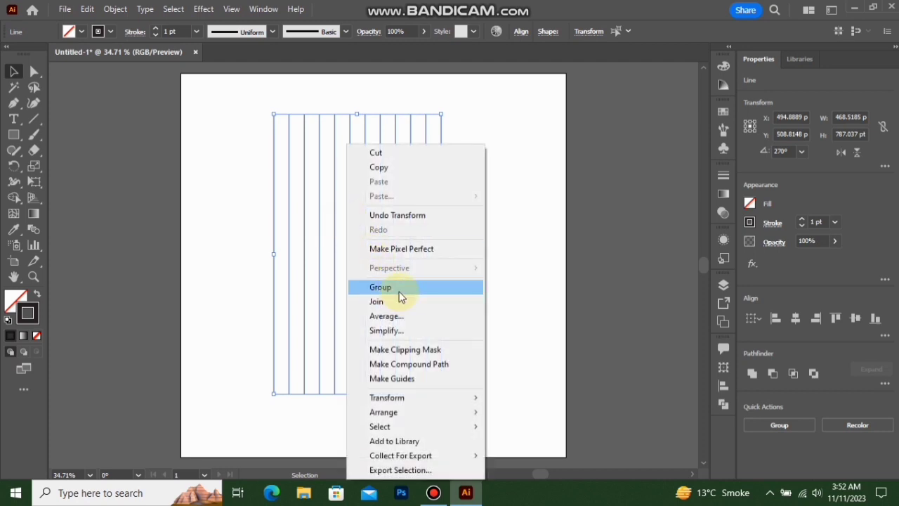
left_click(397, 287)
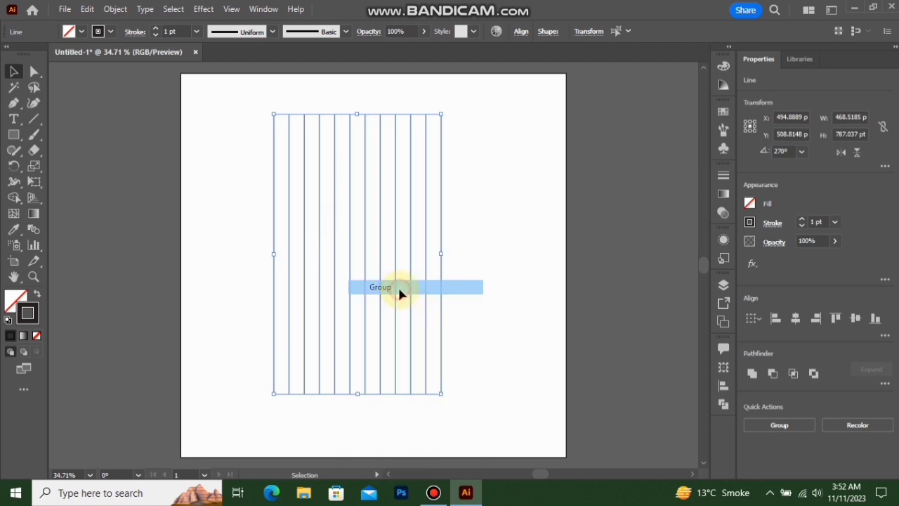
left_click(794, 318)
left_click(854, 318)
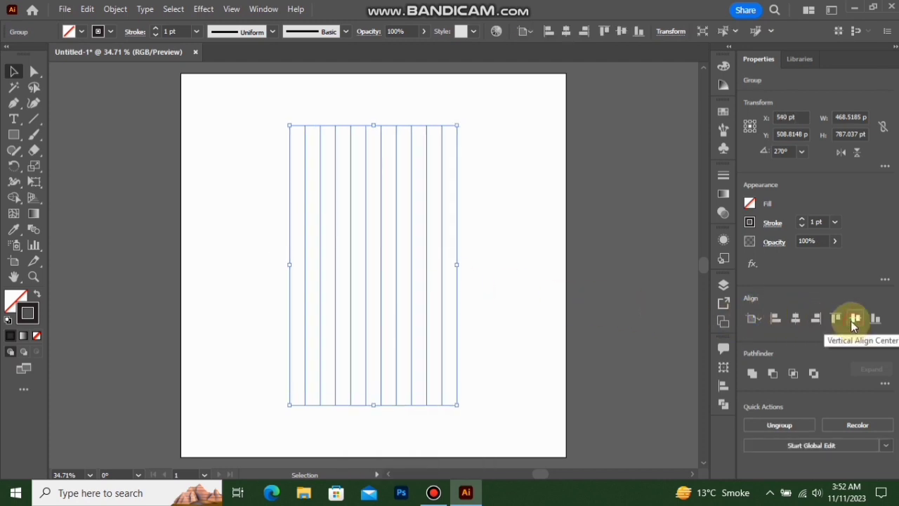
Rotate the line group by -45°
right_click(381, 237)
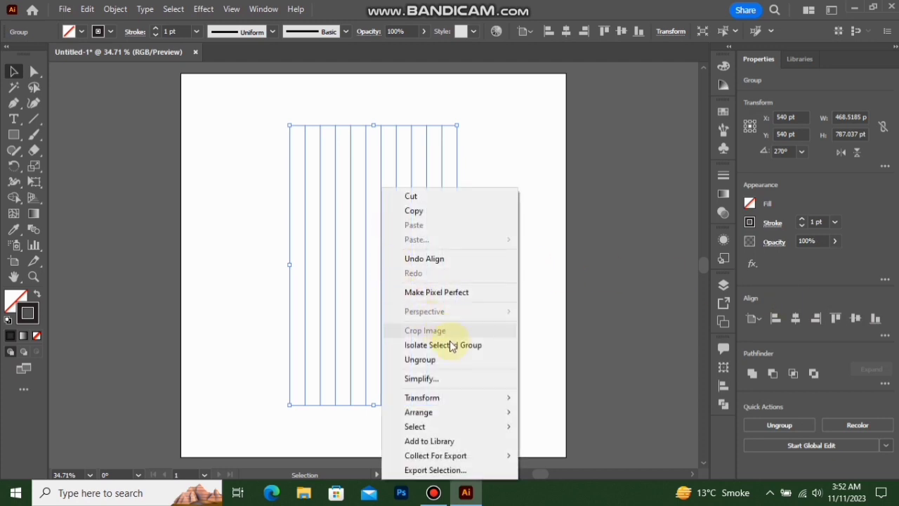
mouse_move(491, 396)
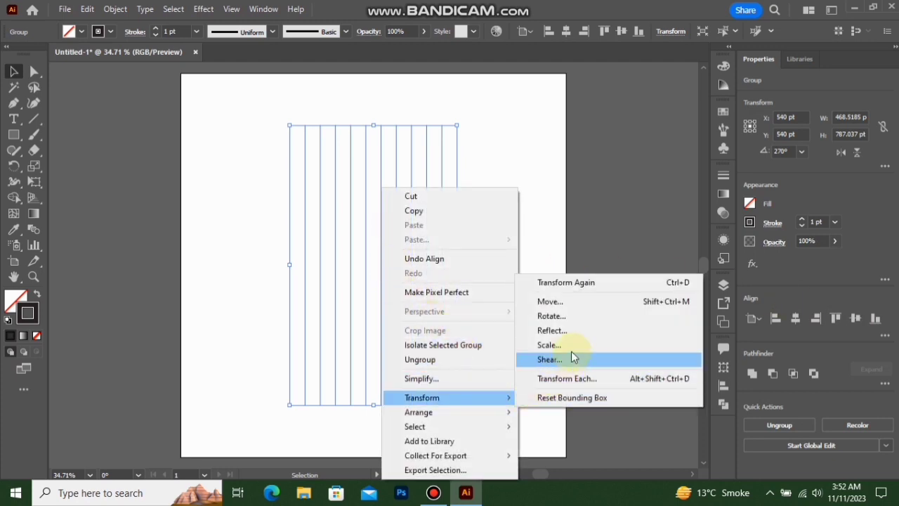
left_click(573, 316)
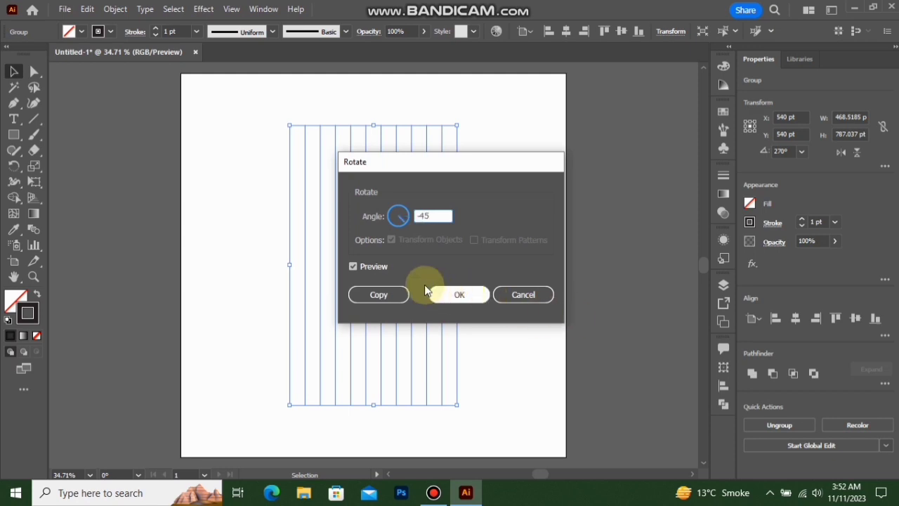
left_click(441, 292)
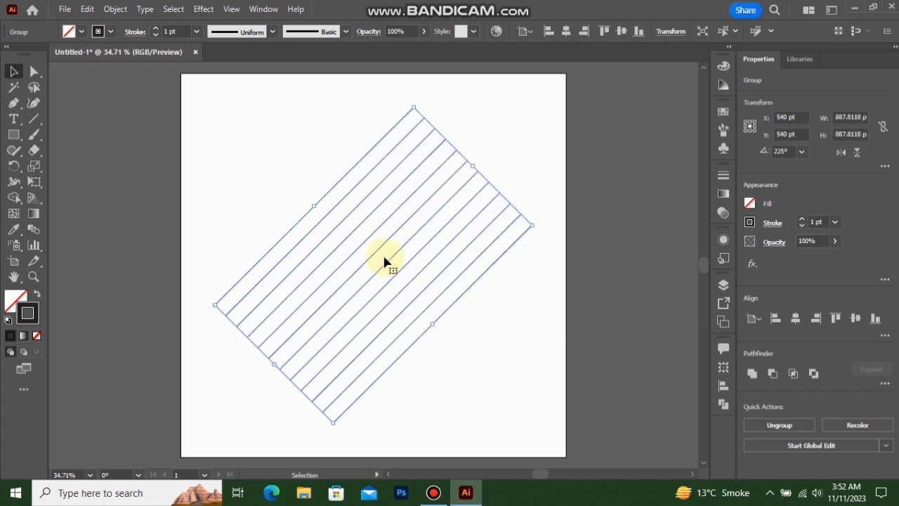
Reflect a copy of the rotated line group across the vertical axis to form a diagonal crossing grid
right_click(387, 234)
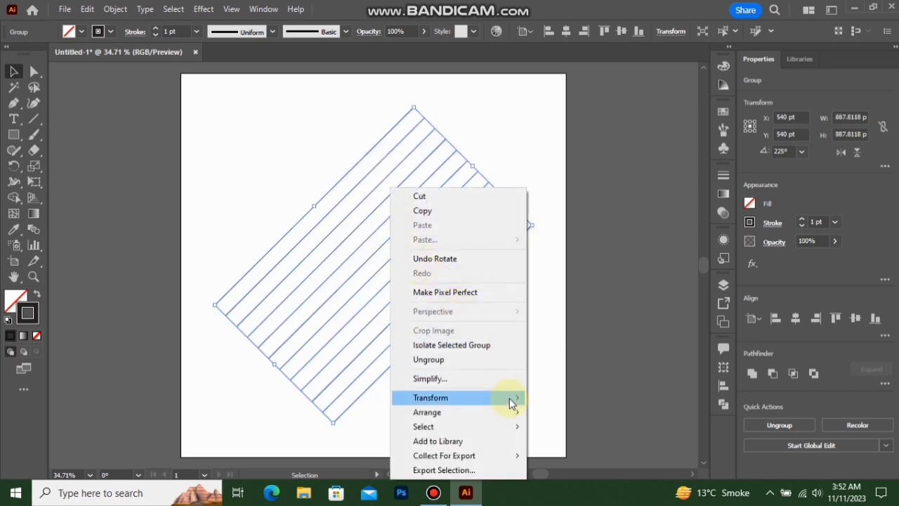
mouse_move(512, 403)
left_click(560, 330)
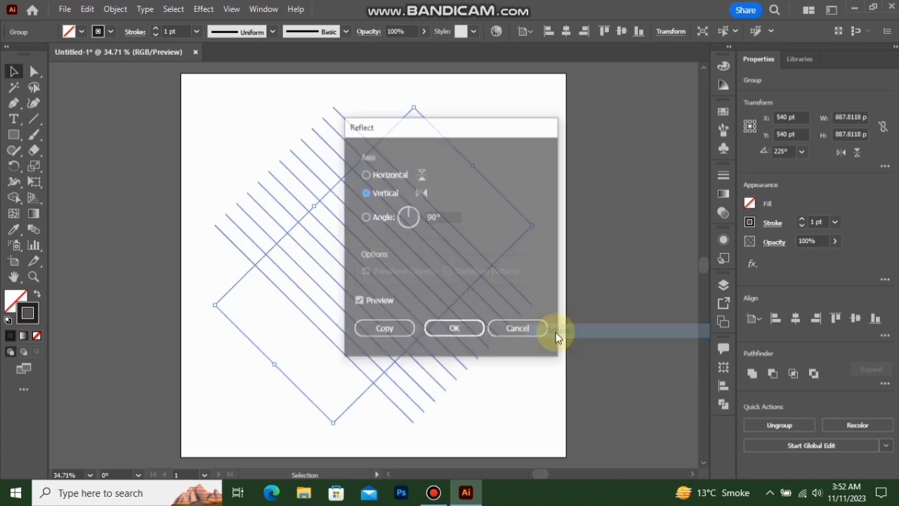
left_click(388, 332)
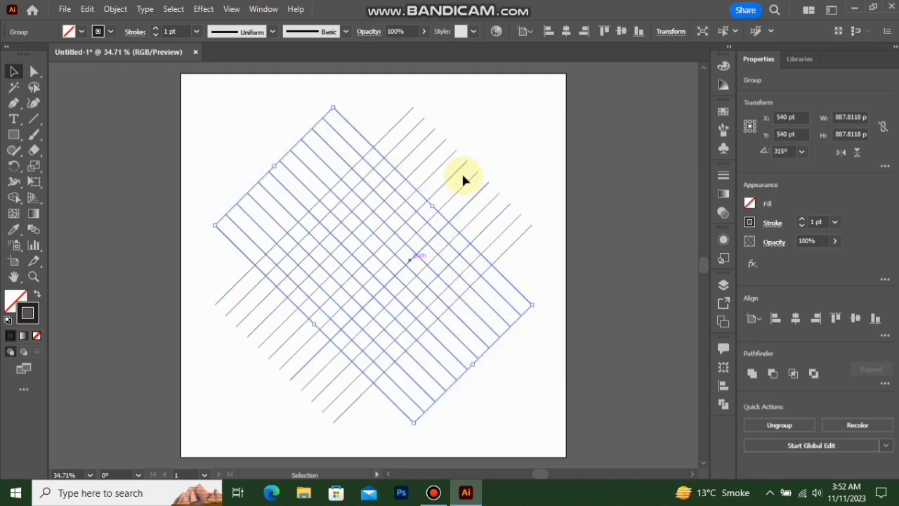
Group the two crossing line sets together and center the combined grid on the artboard
left_click_drag(232, 382, 232, 383)
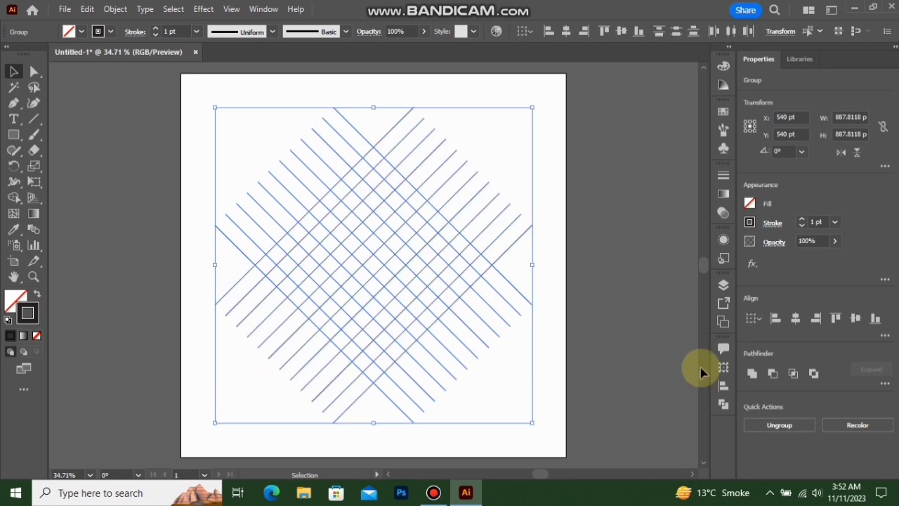
right_click(376, 297)
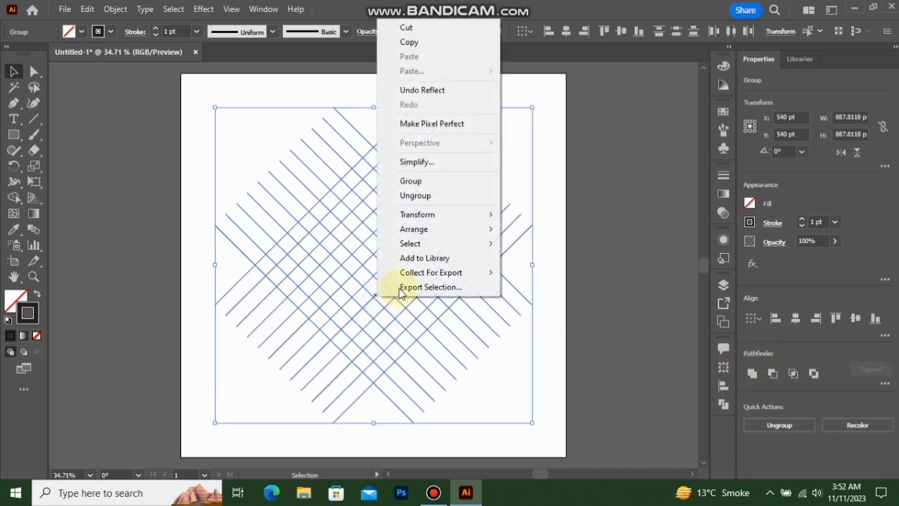
left_click(428, 182)
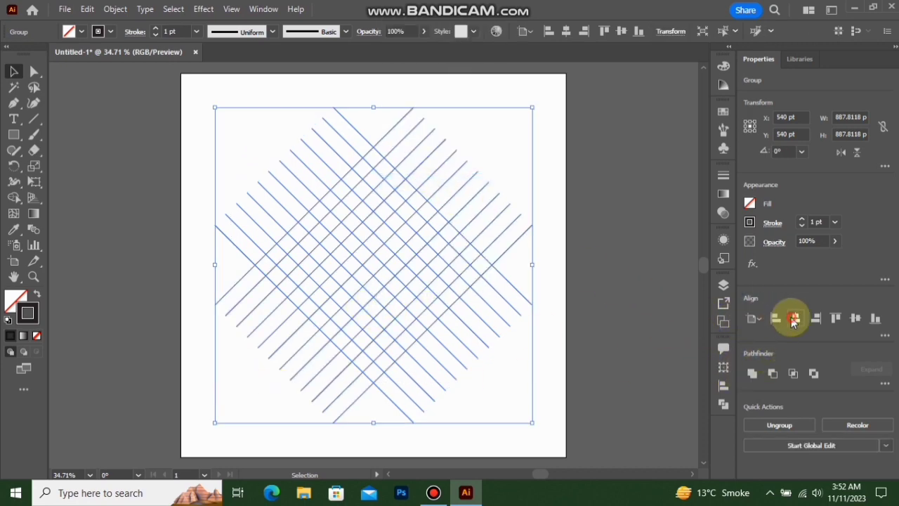
left_click(855, 318)
left_click(794, 320)
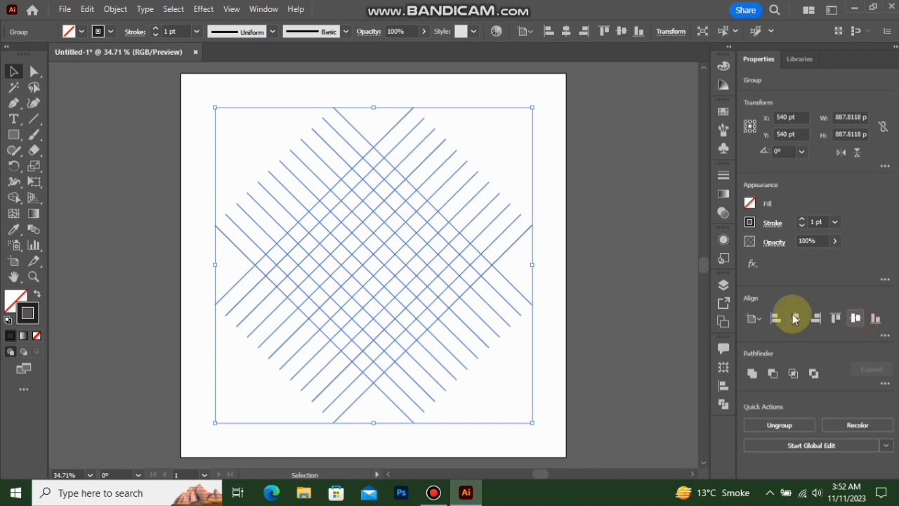
Ungroup the combined grid, and ungroup the reflected line set running from upper left to lower right into individual lines
right_click(386, 262)
left_click(458, 361)
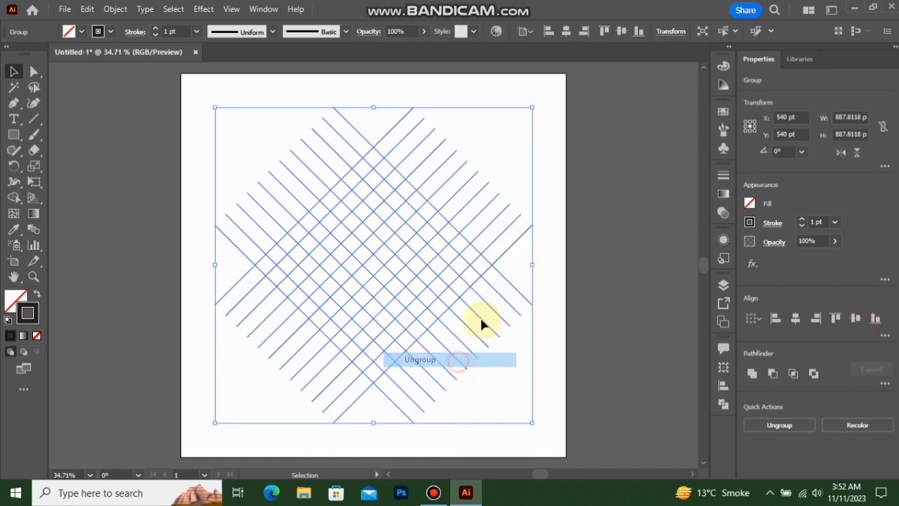
left_click(495, 174)
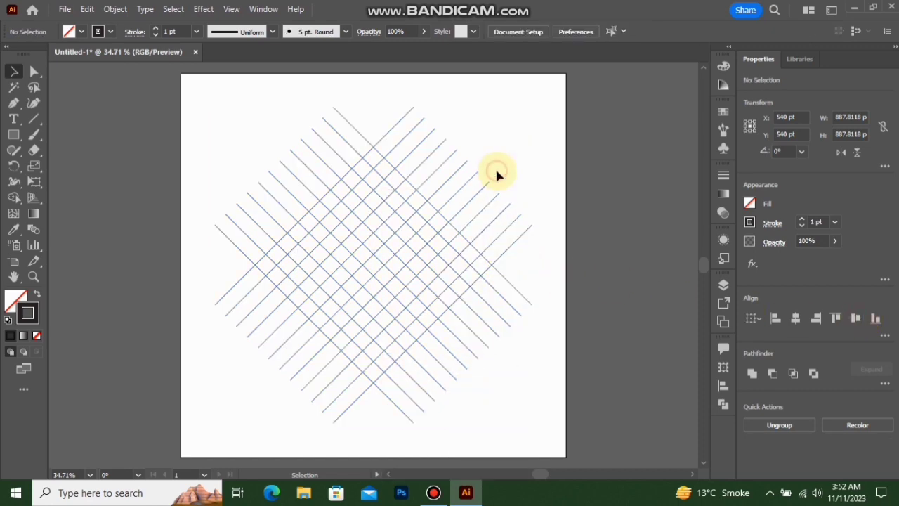
left_click(399, 200)
scroll(399, 198, "up", 1)
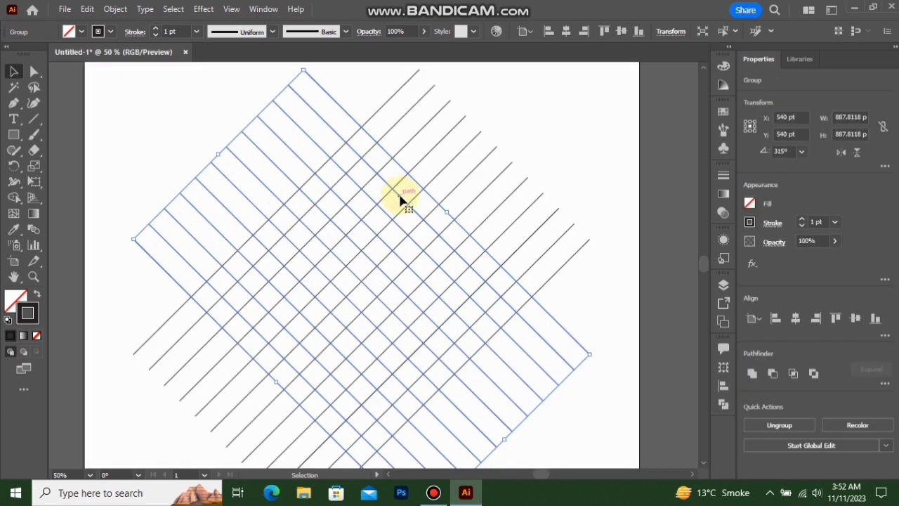
right_click(399, 199)
left_click(454, 361)
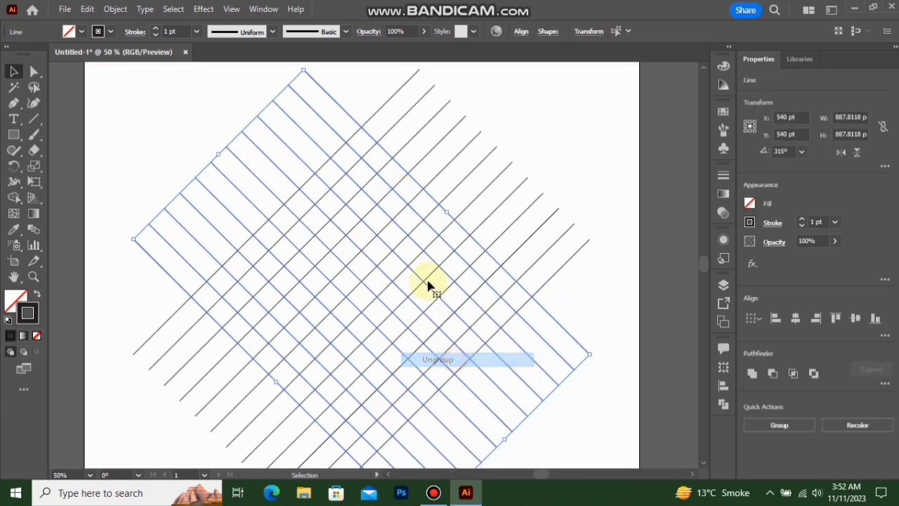
left_click(396, 216)
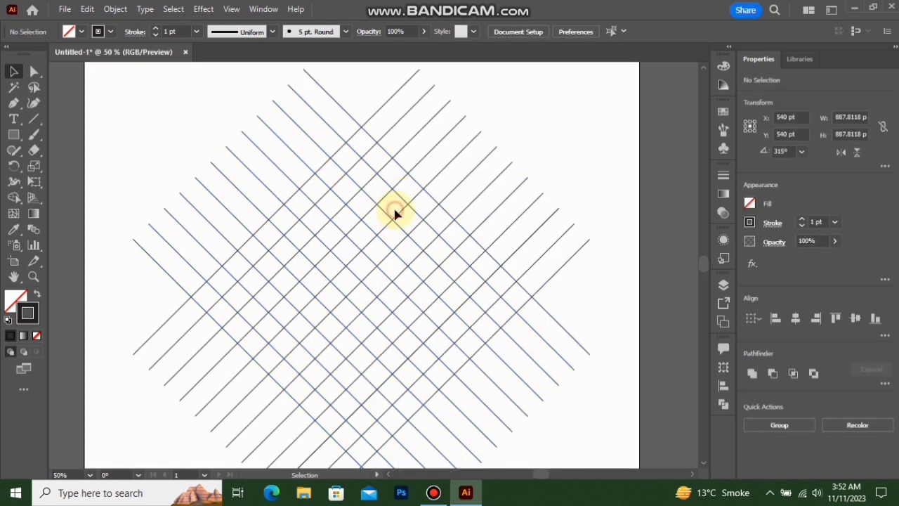
Duplicate the fourth line from the upper edge of the reflected set, placing the copy midway between the fourth and fifth lines
left_click(360, 219)
left_click_drag(356, 218, 347, 225)
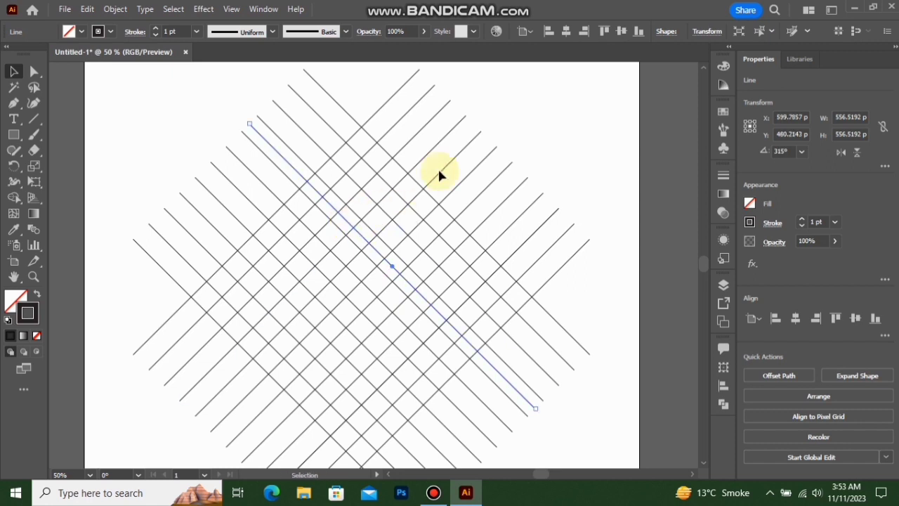
left_click(508, 132)
Select the whole grid and use Shape Builder with black fill and no stroke to merge cells into an S-shaped angular band
left_click_drag(547, 108, 176, 400)
left_click_drag(148, 445, 146, 442)
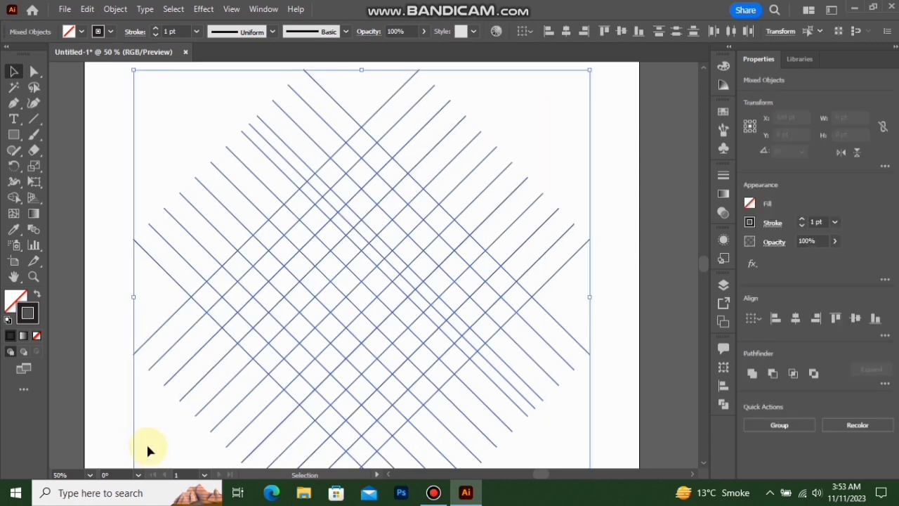
left_click(14, 199)
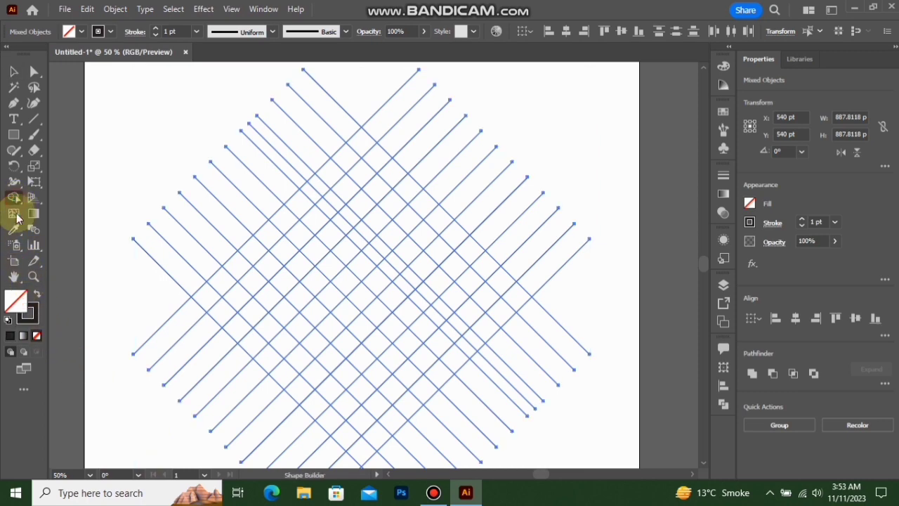
left_click(38, 293)
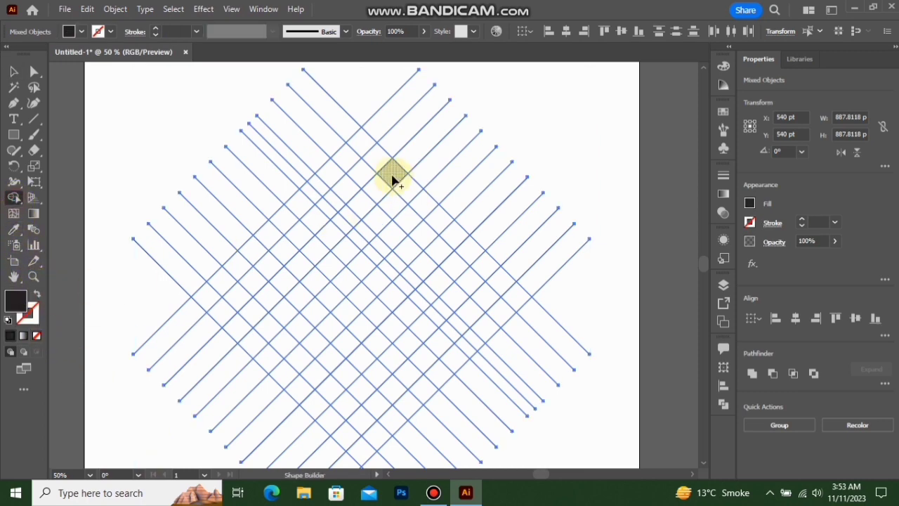
mouse_move(392, 179)
left_mouse_down()
mouse_move(365, 144)
mouse_move(338, 175)
mouse_move(455, 302)
mouse_move(361, 393)
mouse_move(273, 310)
left_mouse_up()
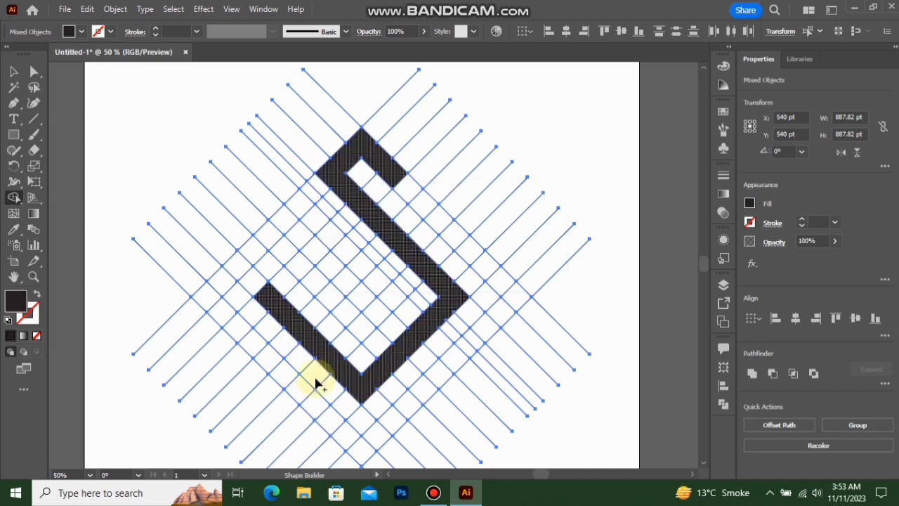
Merge grid cells into two more black angular bands wrapping the left and right sides of the S shape, and deselect the artwork
mouse_move(341, 440)
left_mouse_down()
mouse_move(215, 306)
mouse_move(231, 275)
mouse_move(295, 220)
mouse_move(301, 202)
mouse_move(309, 209)
mouse_move(303, 200)
mouse_move(366, 264)
left_mouse_up()
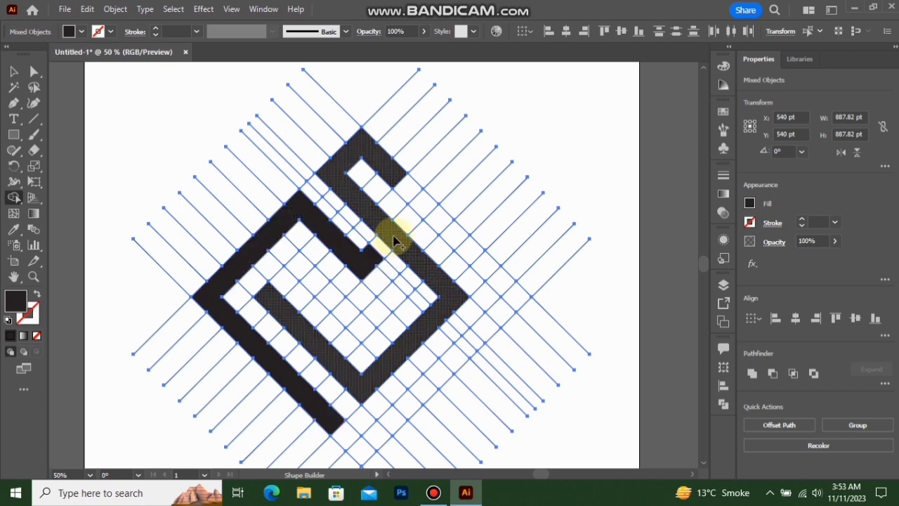
mouse_move(397, 235)
left_mouse_down()
mouse_move(426, 211)
mouse_move(511, 291)
mouse_move(507, 310)
mouse_move(393, 421)
left_mouse_up()
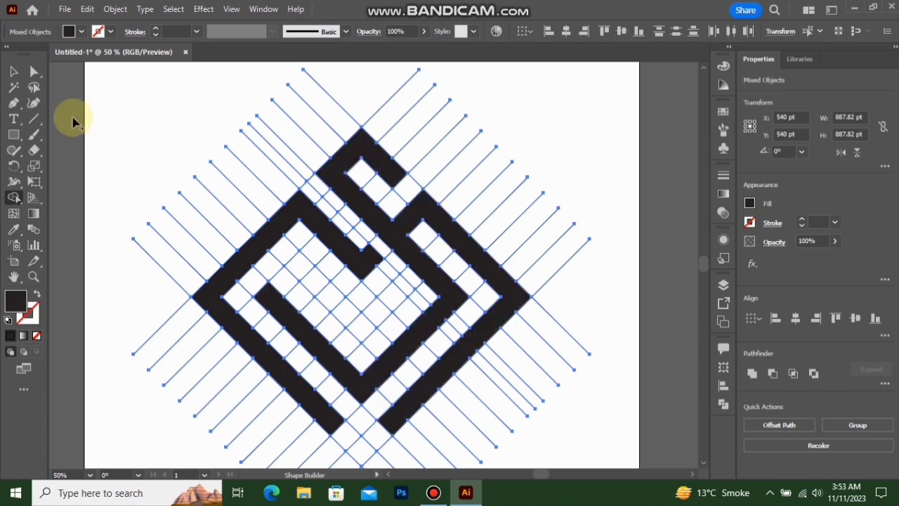
left_click(13, 71)
left_click(187, 101)
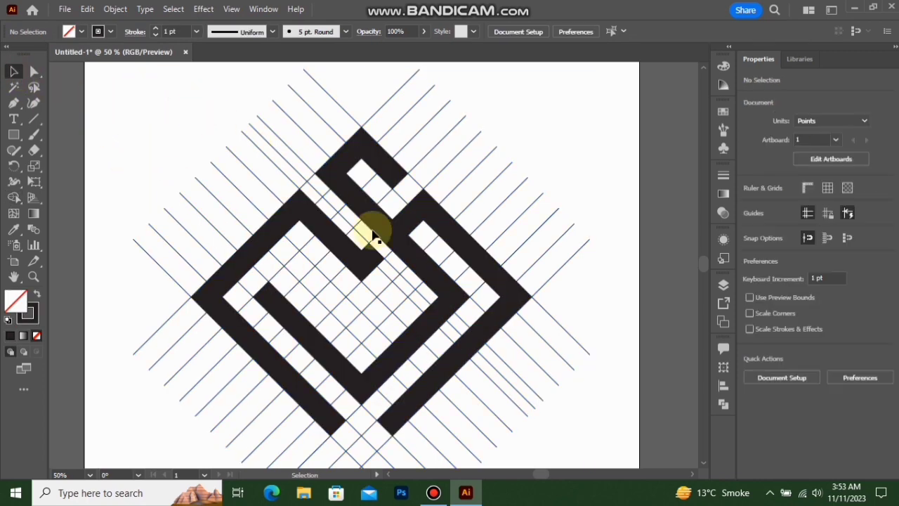
Select the three black angular bands together and cut them out of the line grid
left_click(422, 254)
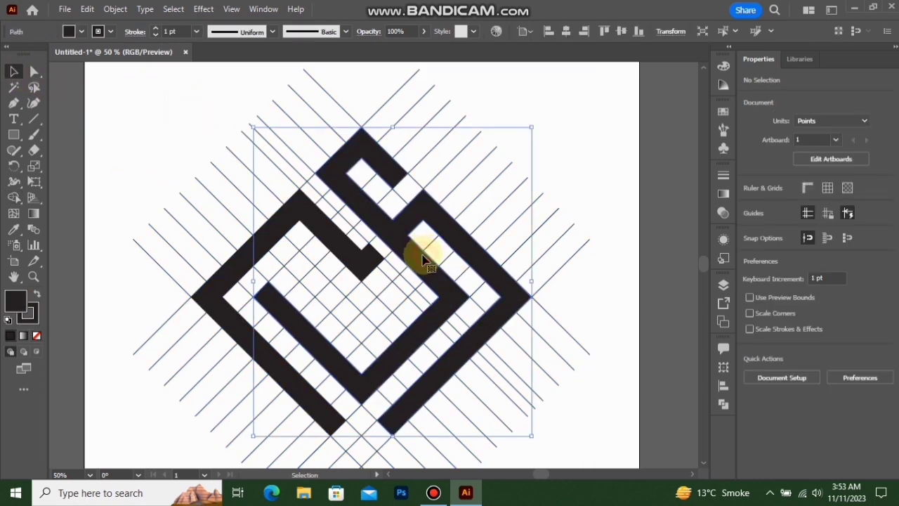
left_click(349, 254)
left_click(396, 241, "shift")
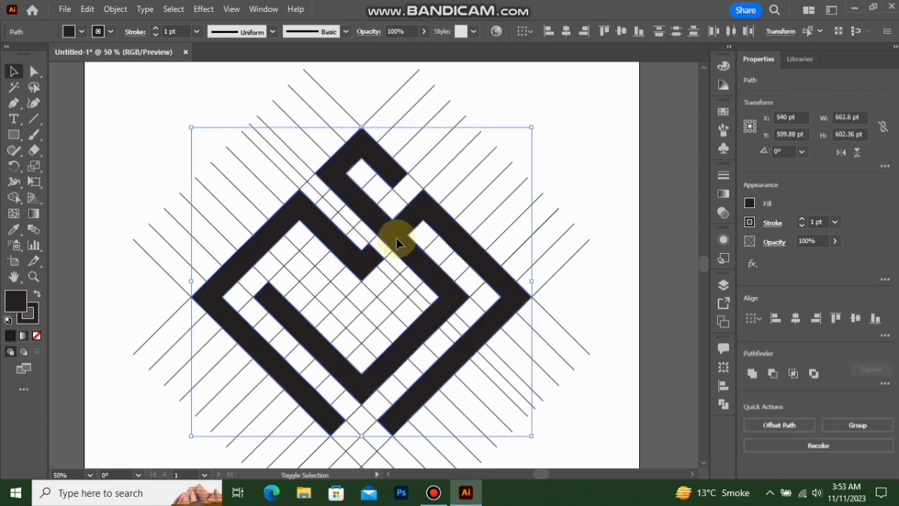
key("a")
key("Delete")
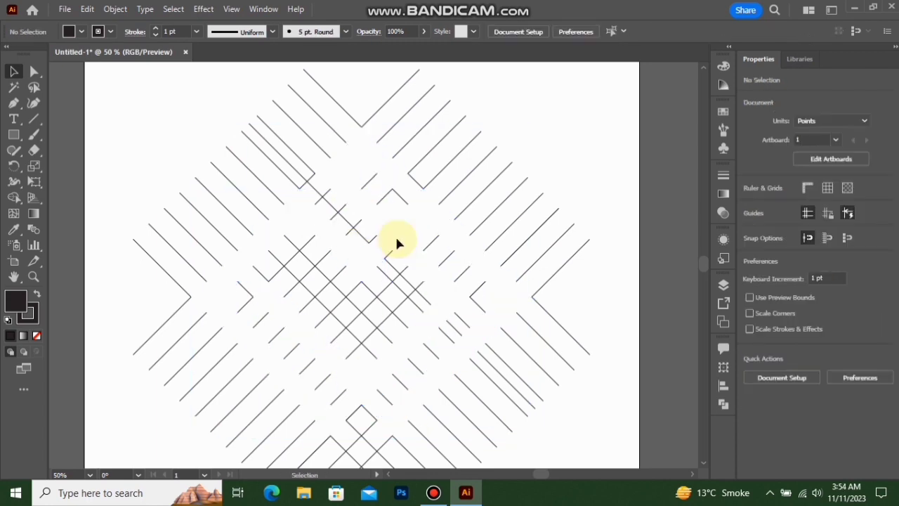
Delete all the leftover grid lines and paste the three cut bands back onto the artboard
key("v")
key("ctrl+a")
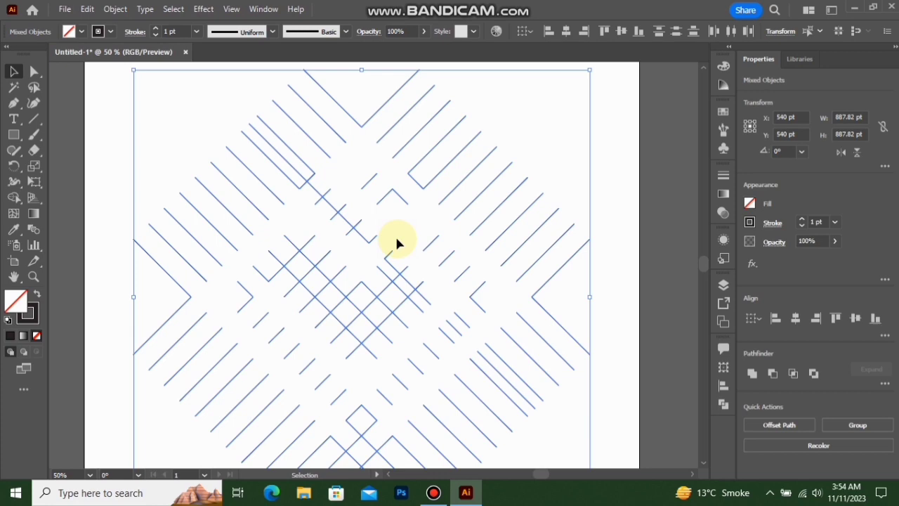
key("Delete")
key("ctrl+v")
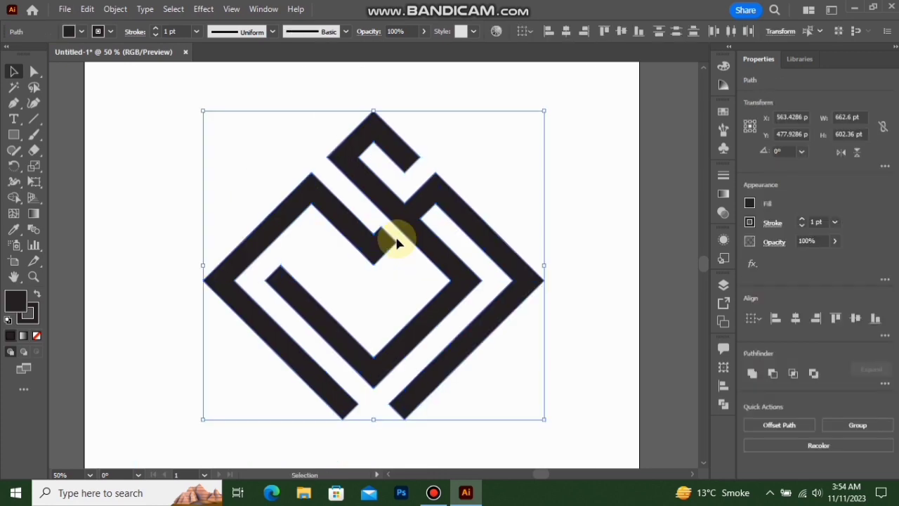
Group the three bands and center the group horizontally and vertically on the artboard
right_click(398, 233)
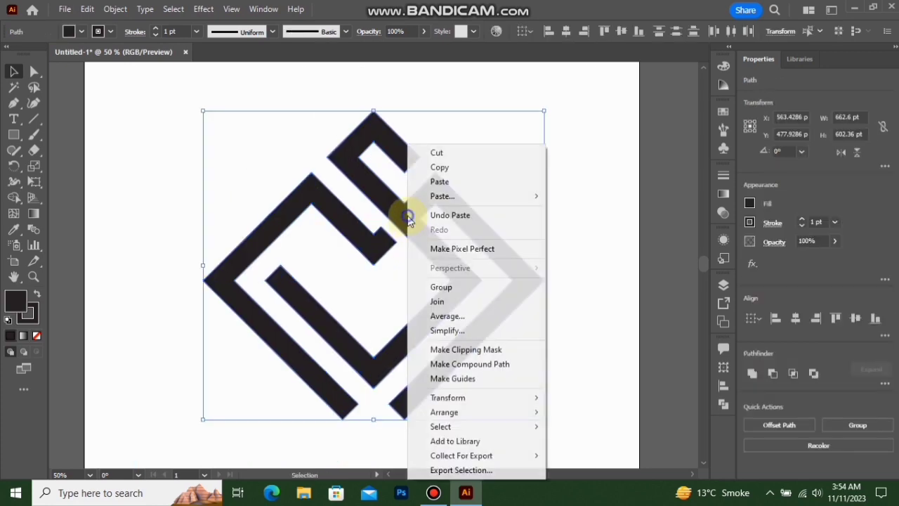
left_click(432, 288)
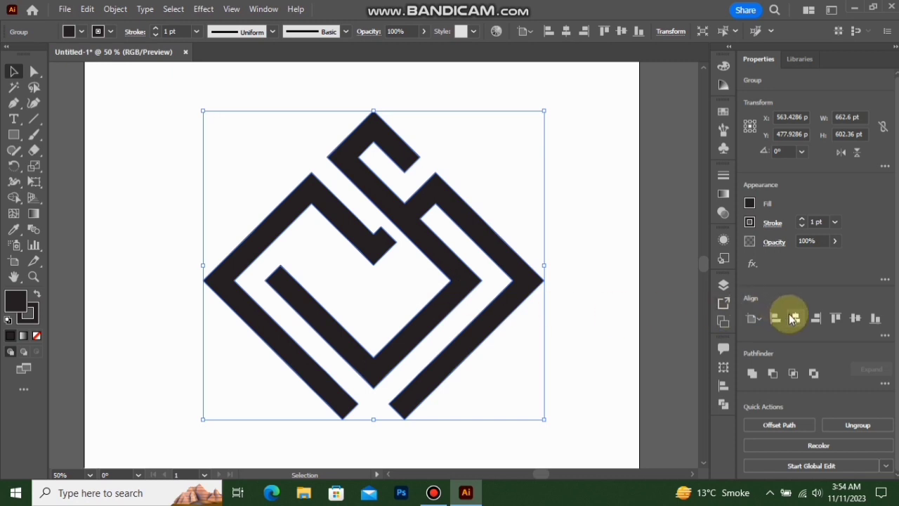
left_click(794, 318)
left_click(855, 318)
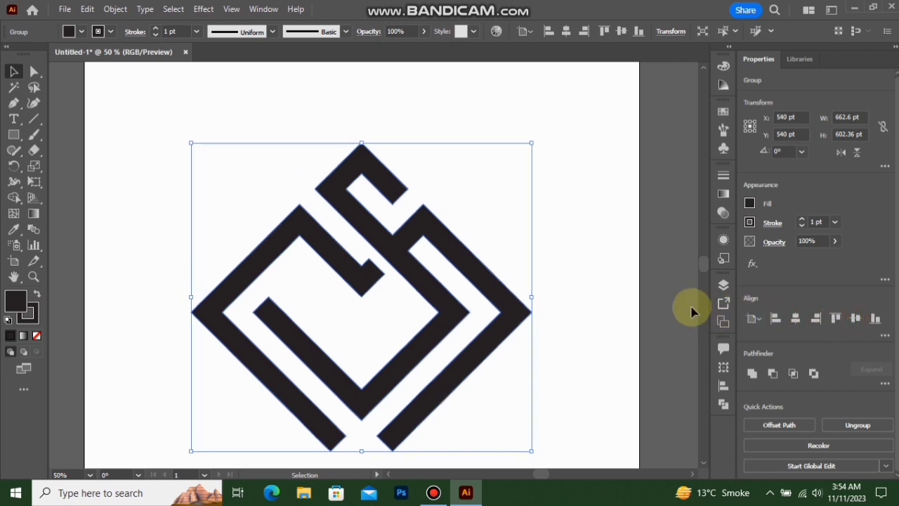
key("a")
key("ctrl+0")
key("v")
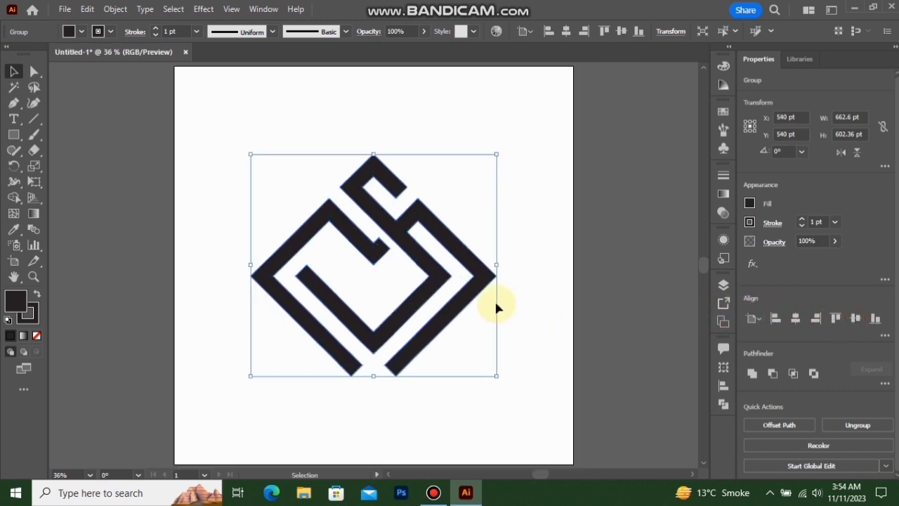
left_click(521, 246)
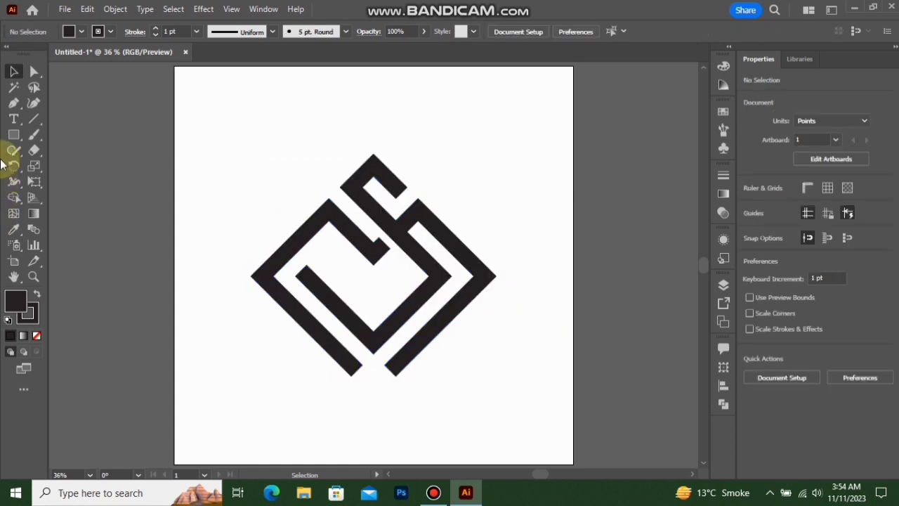
Draw a 1080 × 1080 pt black rectangle covering the whole artboard and remove its stroke
left_click_drag(13, 134, 53, 141)
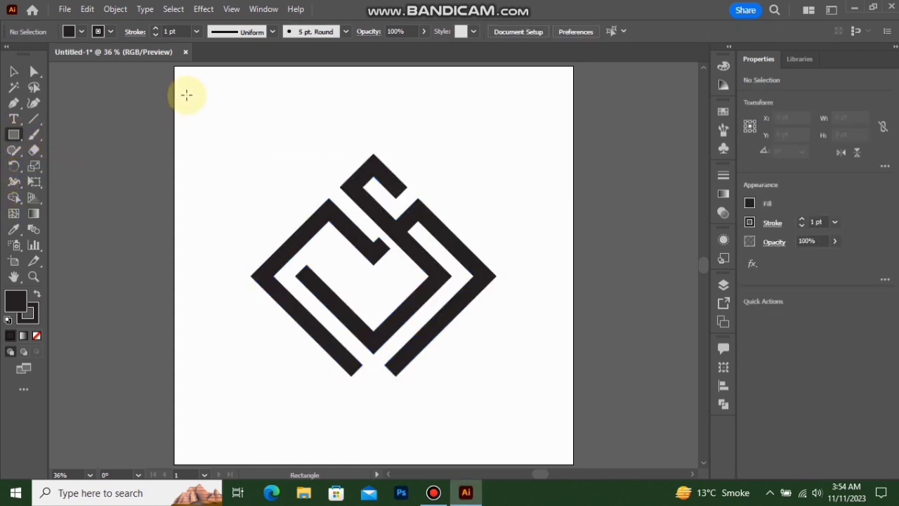
left_click_drag(173, 67, 572, 462)
left_click(14, 72)
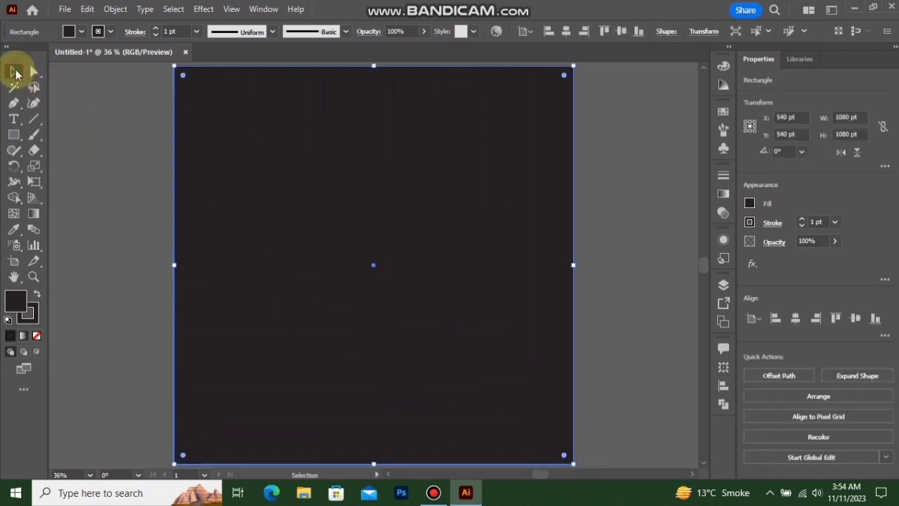
left_click(33, 316)
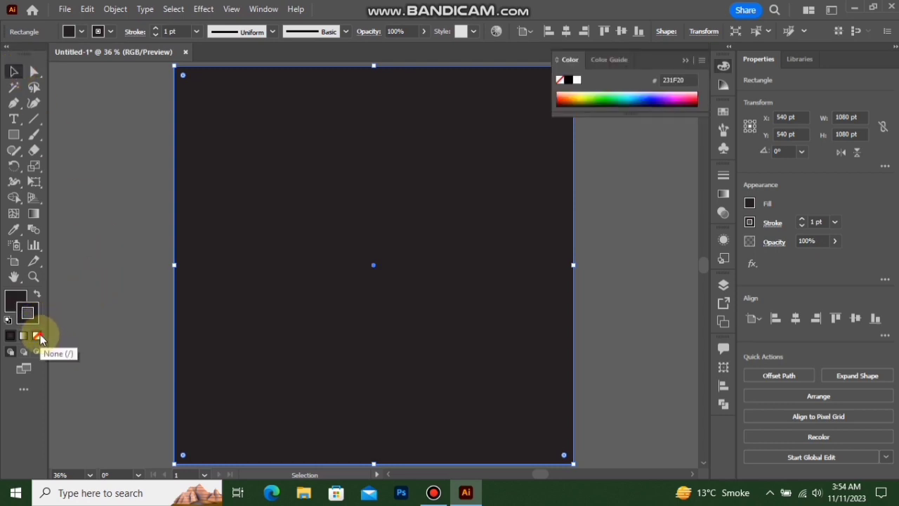
left_click(39, 336)
left_click(11, 302)
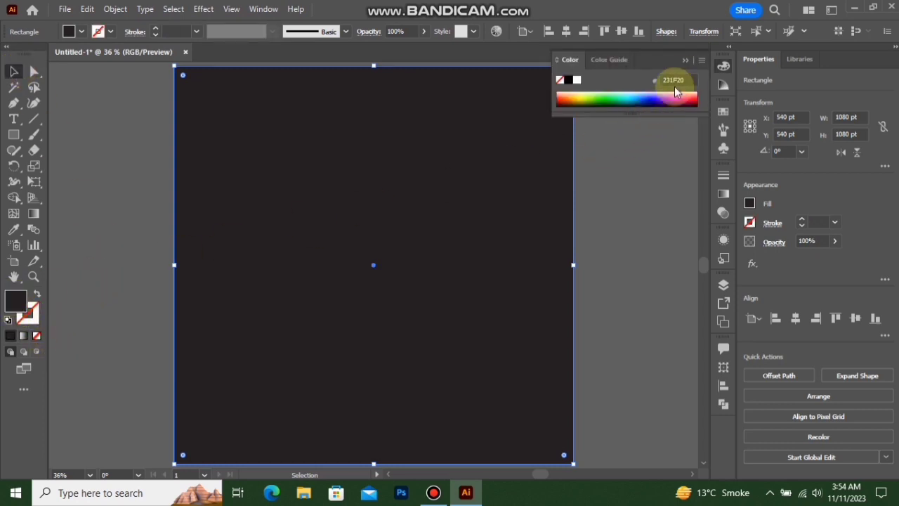
left_click(681, 60)
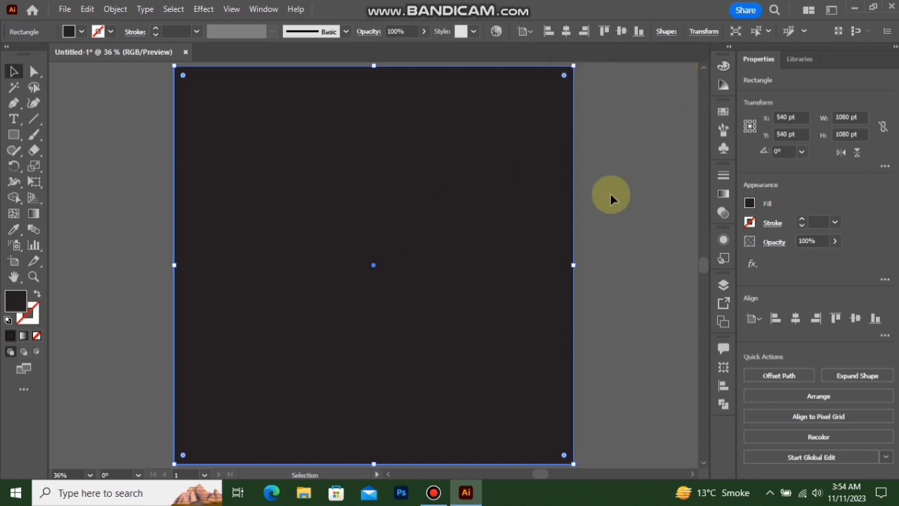
Send the black rectangle to the back, behind the logo, and deselect it
right_click(532, 244)
mouse_move(632, 419)
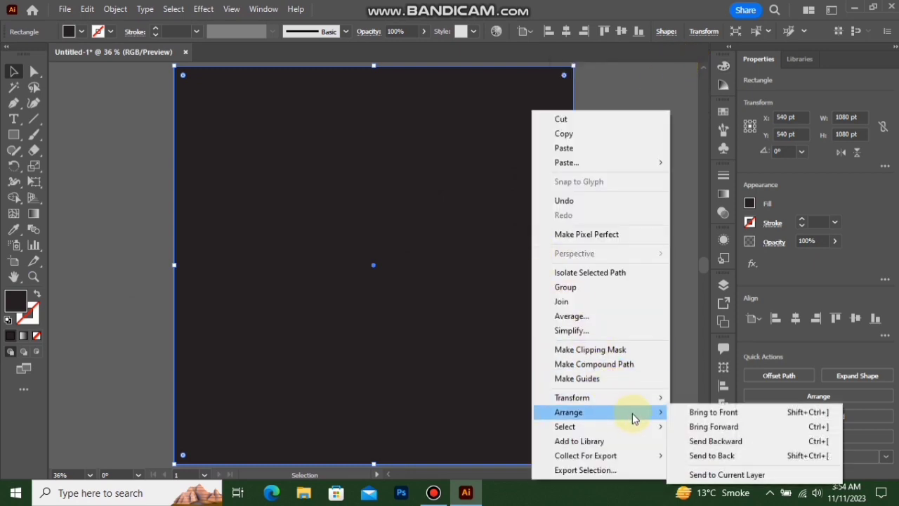
left_click(711, 456)
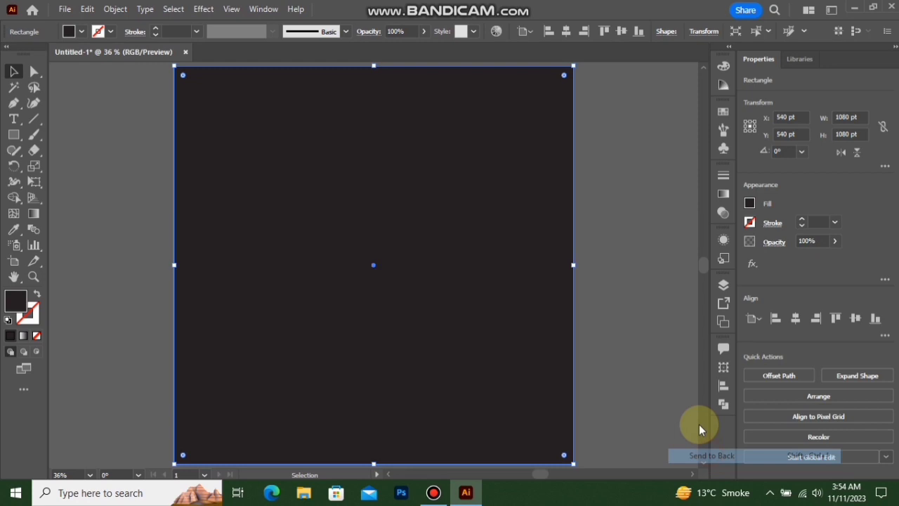
left_click(617, 261)
Remove the stroke from the logo group on the black background
key("ctrl+v")
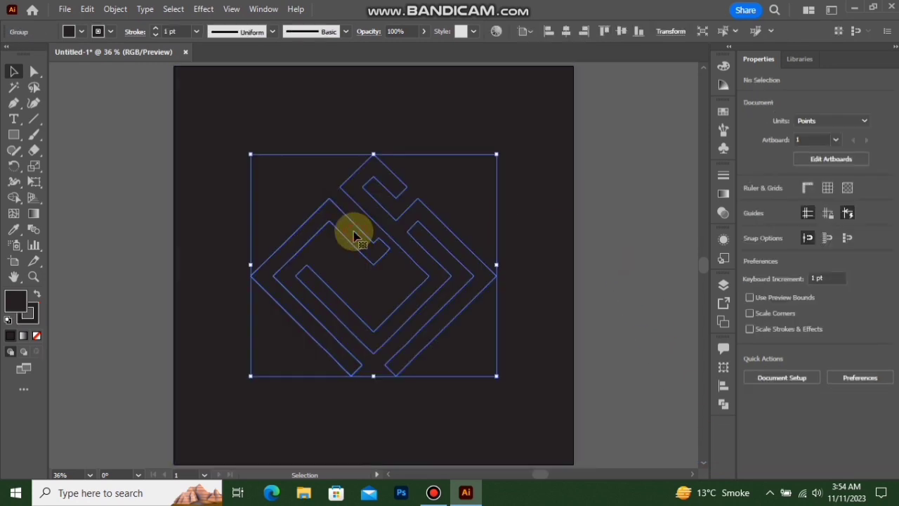
left_click(37, 323)
left_click(37, 335)
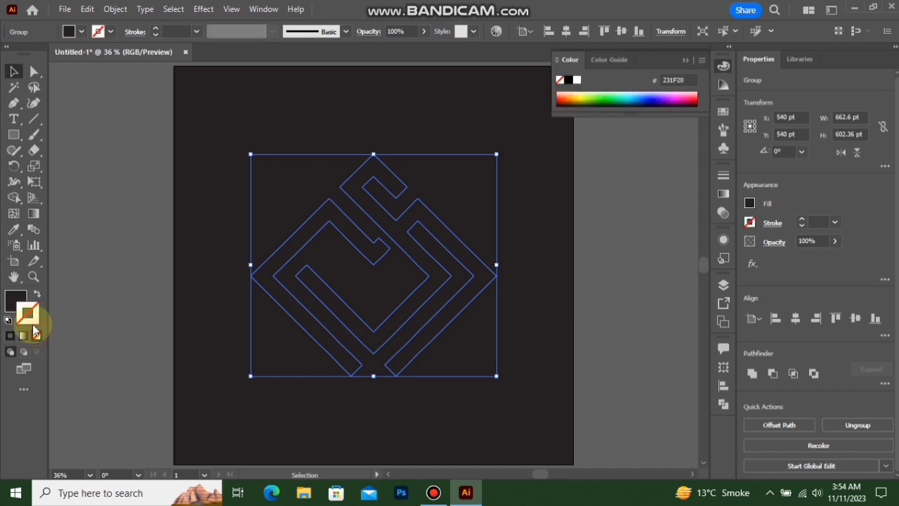
left_click(14, 302)
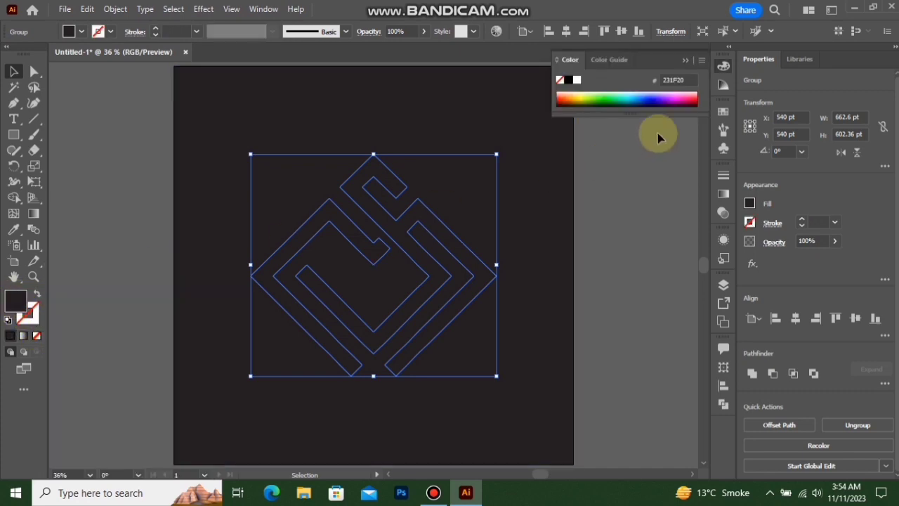
left_click(686, 60)
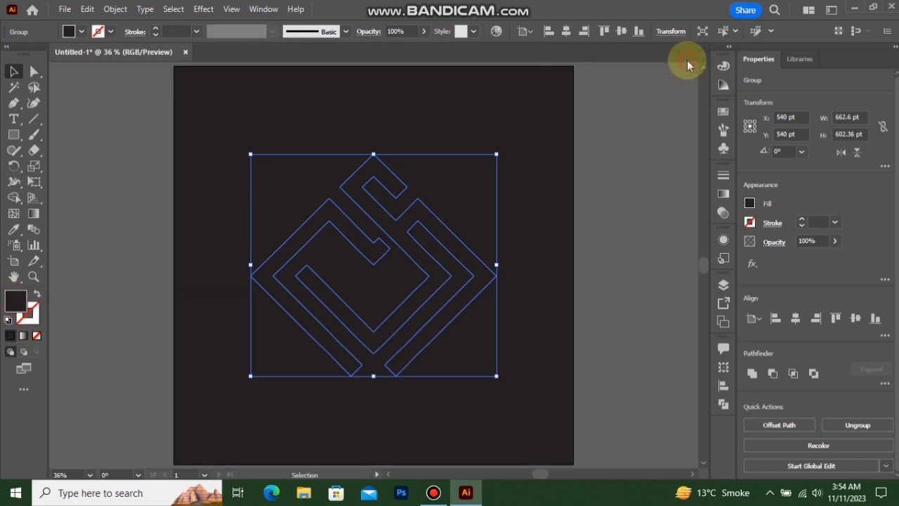
Fill the logo group with CMYK Cyan and move it toward the upper edge of the artboard
left_click(84, 33)
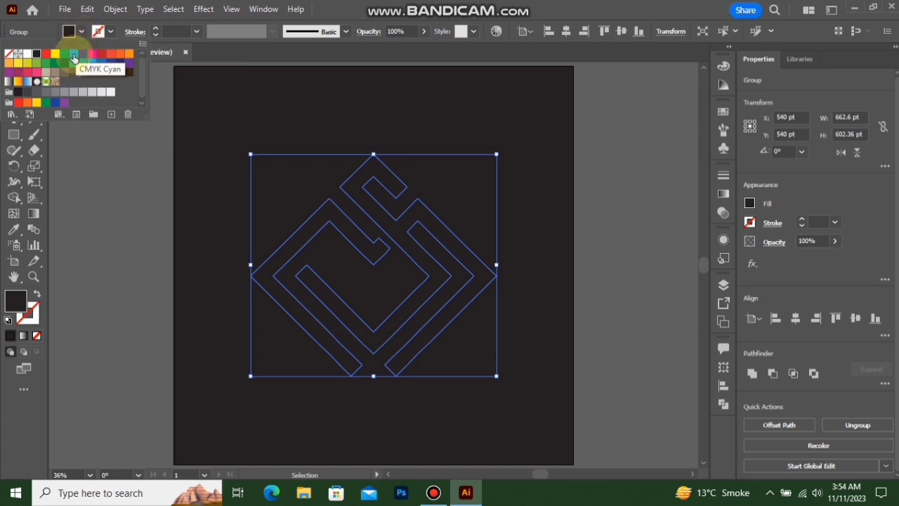
left_click(74, 55)
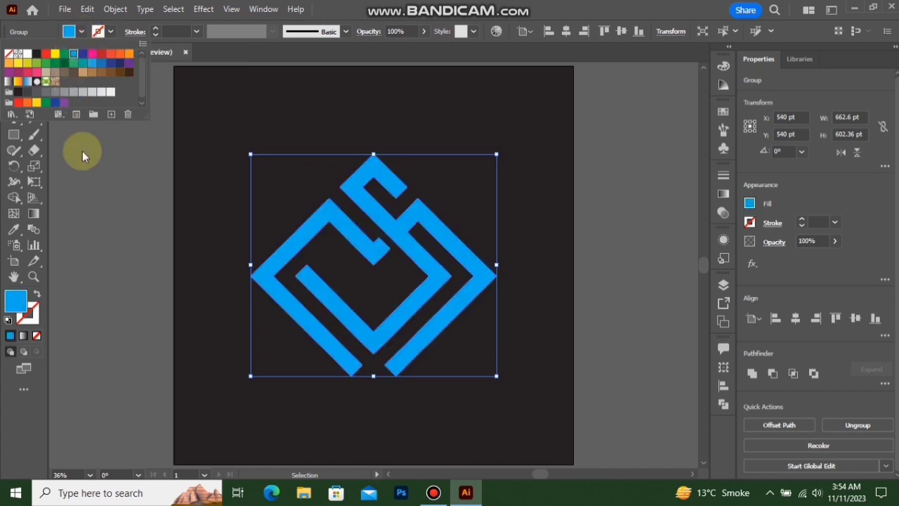
left_click(95, 189)
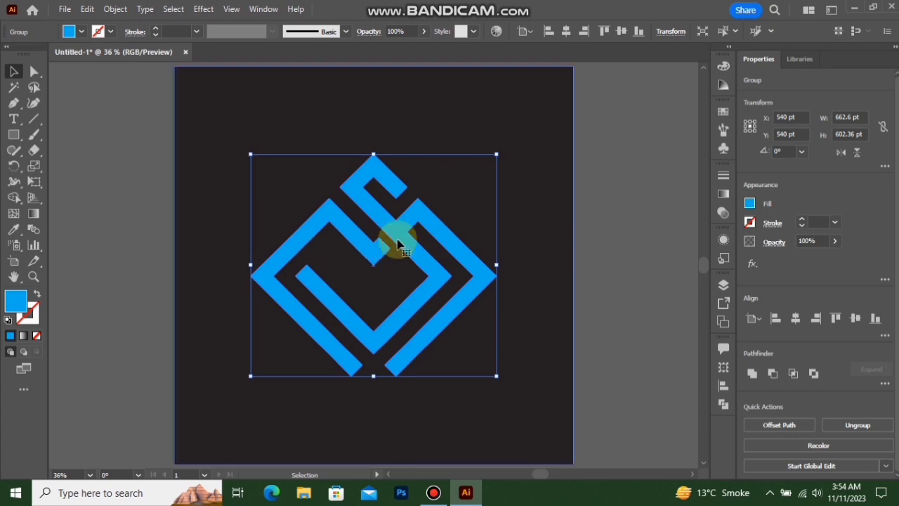
left_click_drag(410, 254, 402, 202)
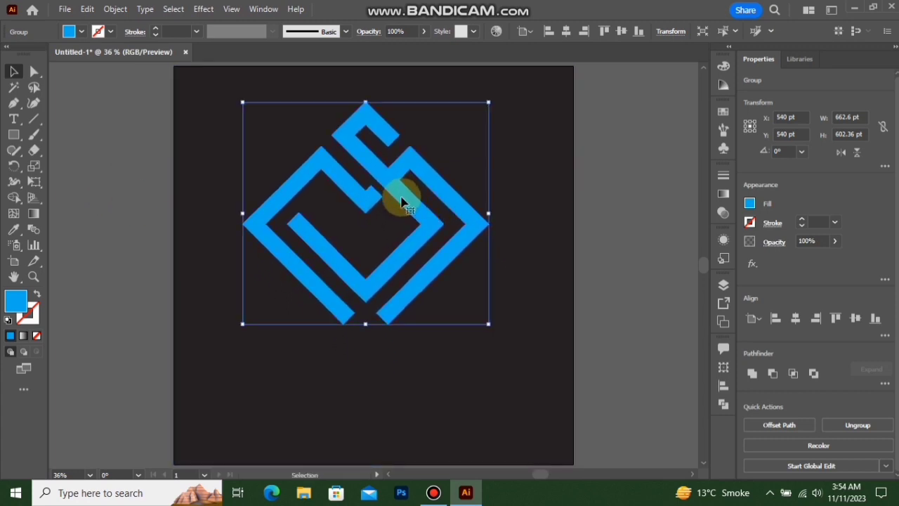
left_click(604, 246)
Fill the background rectangle with a linear gradient at 0°, changing its white starting stop to CMYK Red
left_click(552, 280)
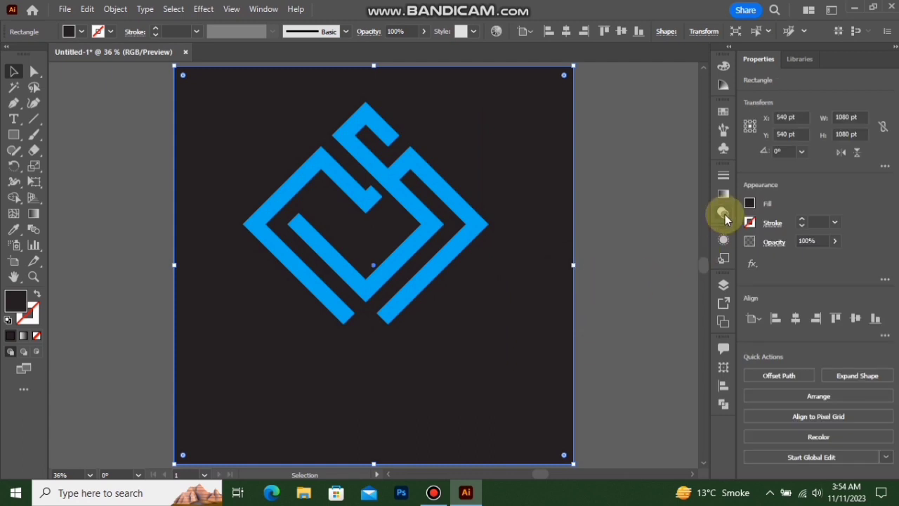
left_click(722, 194)
left_click(644, 268)
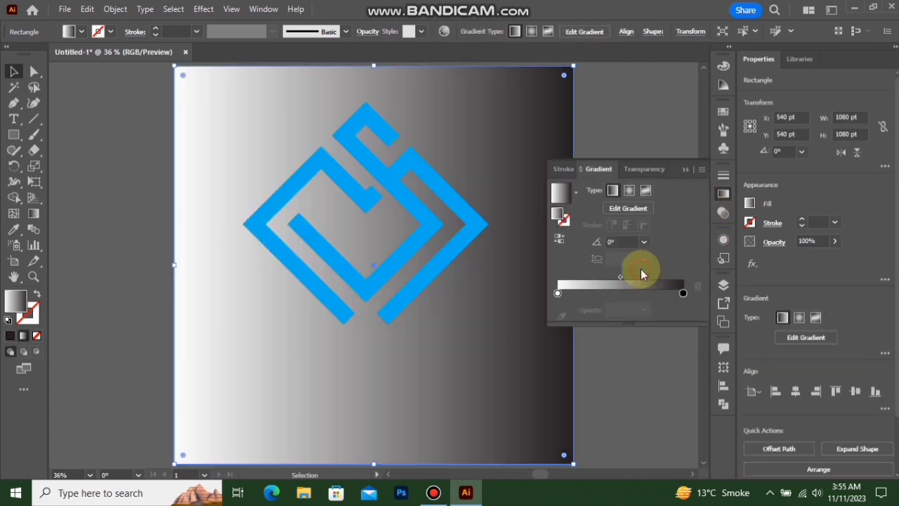
double_click(558, 295)
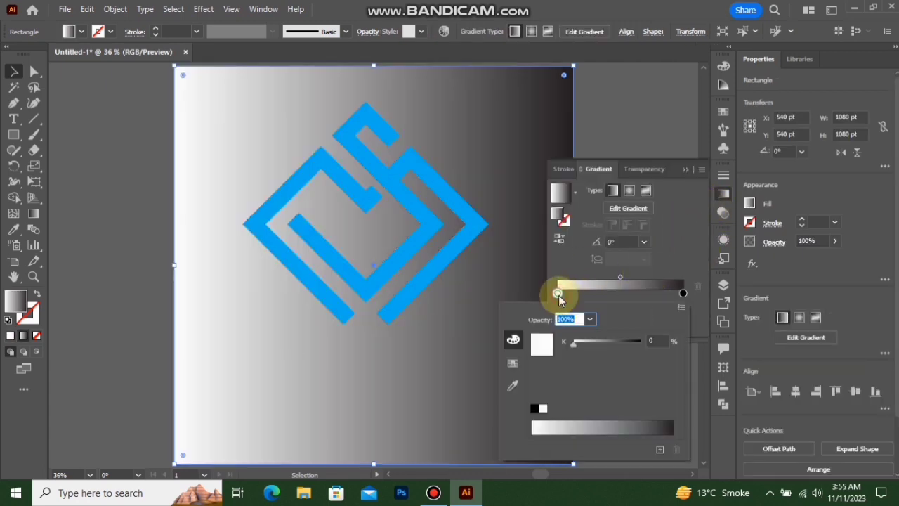
left_click(514, 367)
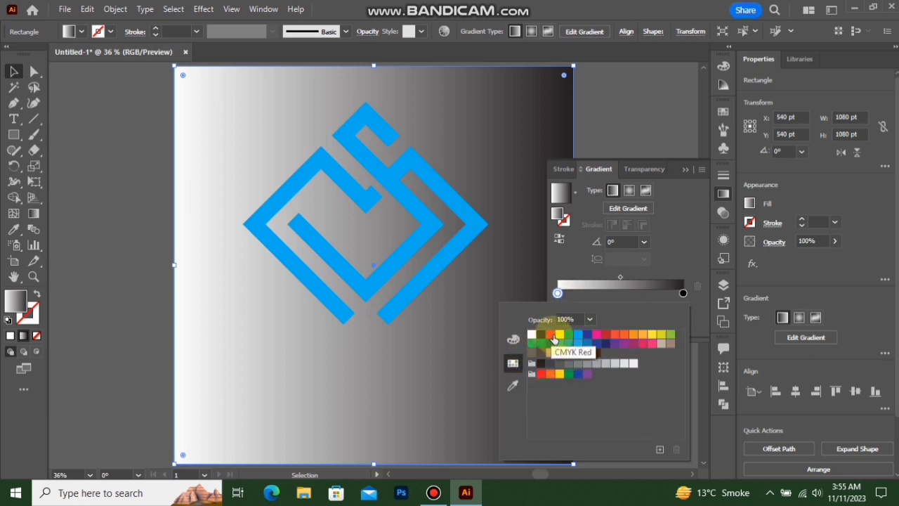
left_click(551, 335)
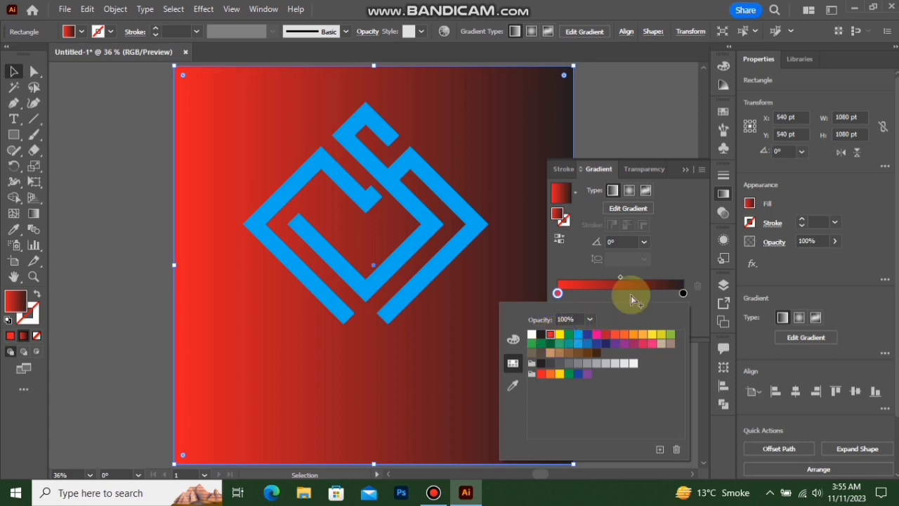
left_click(675, 257)
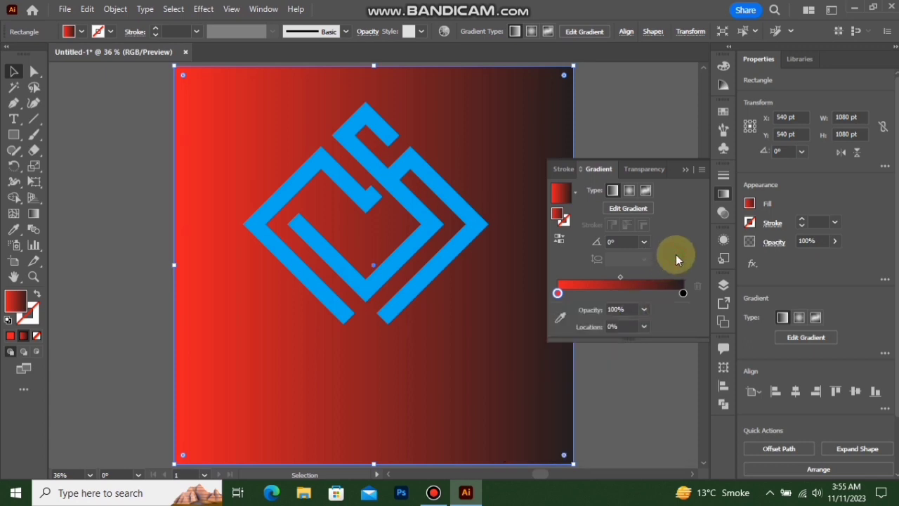
left_click(684, 172)
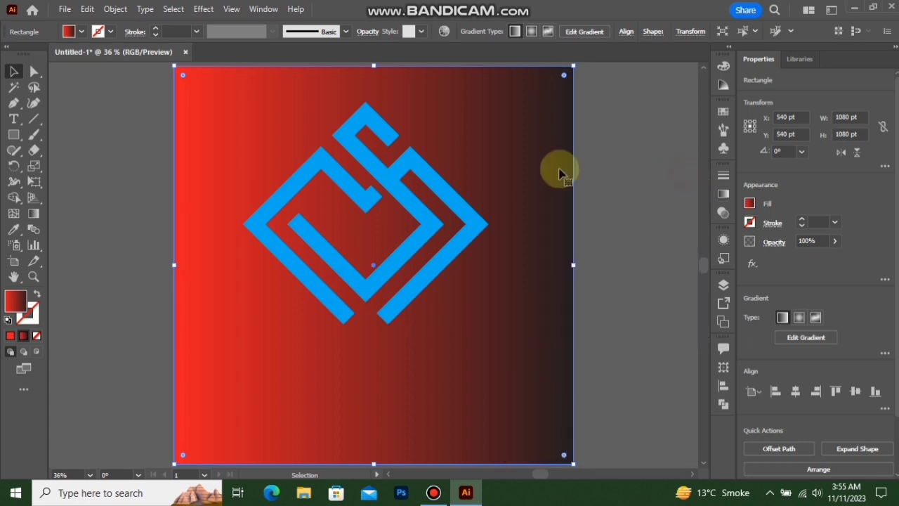
Recolor the logo group's fill to dark teal #023332 and deselect it
left_click(443, 188)
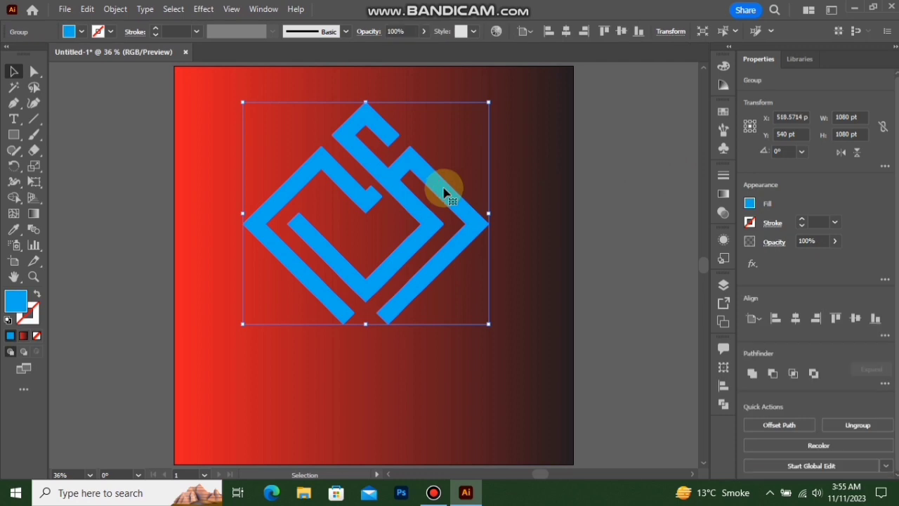
left_click(15, 304)
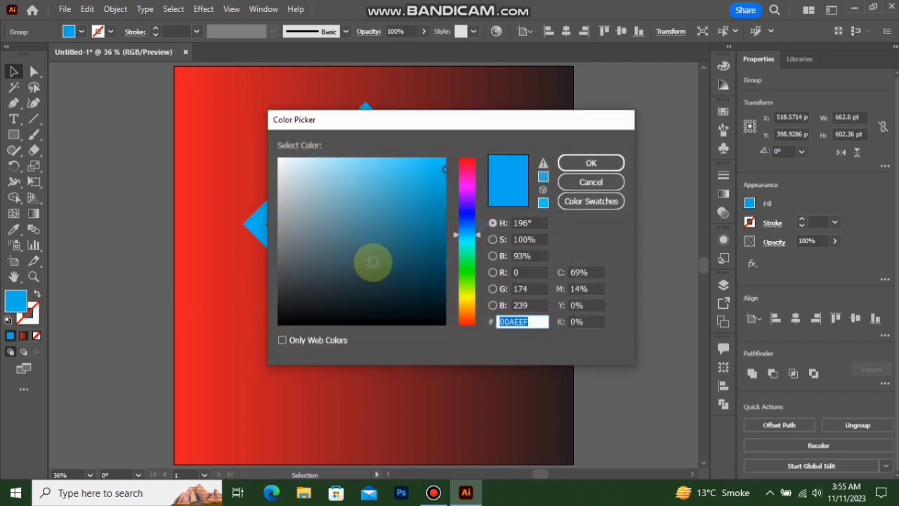
left_click(467, 243)
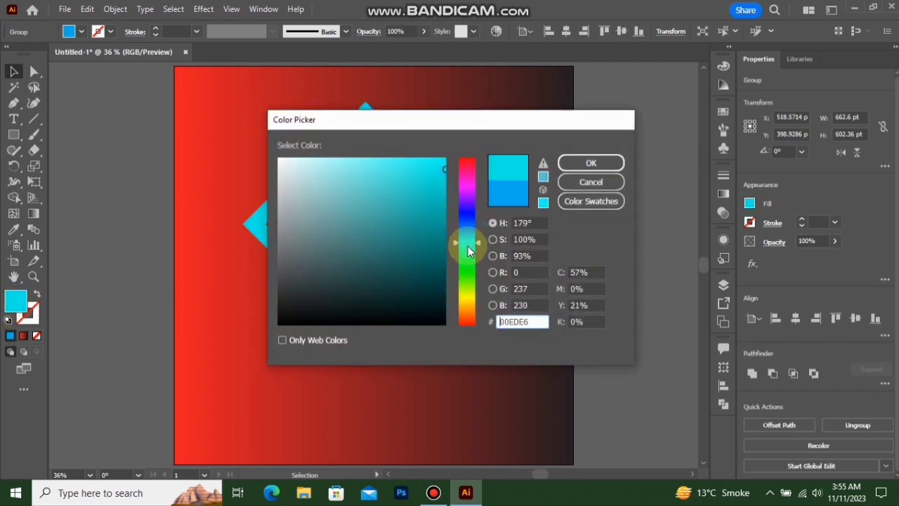
left_click(439, 291)
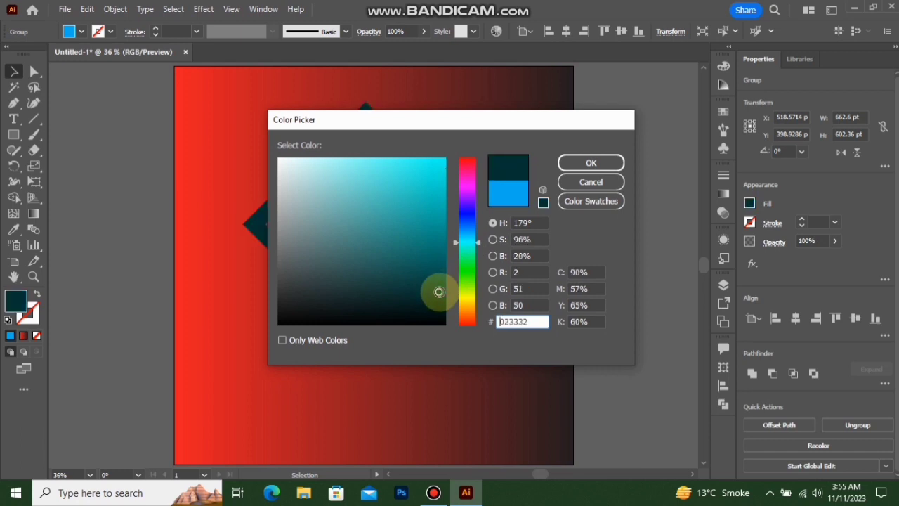
left_click(591, 162)
left_click(604, 201)
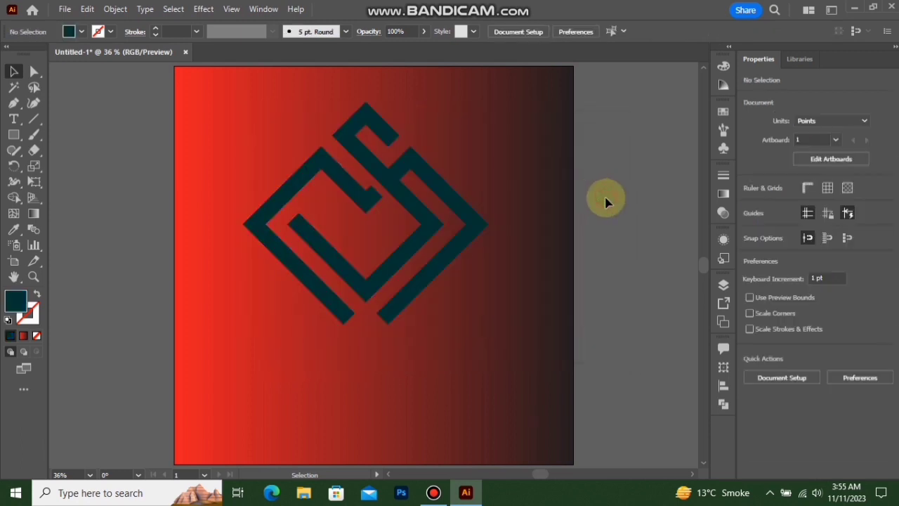
Change the black end stop of the background rectangle's gradient to a golden yellow swatch, then deselect the rectangle
left_click(531, 281)
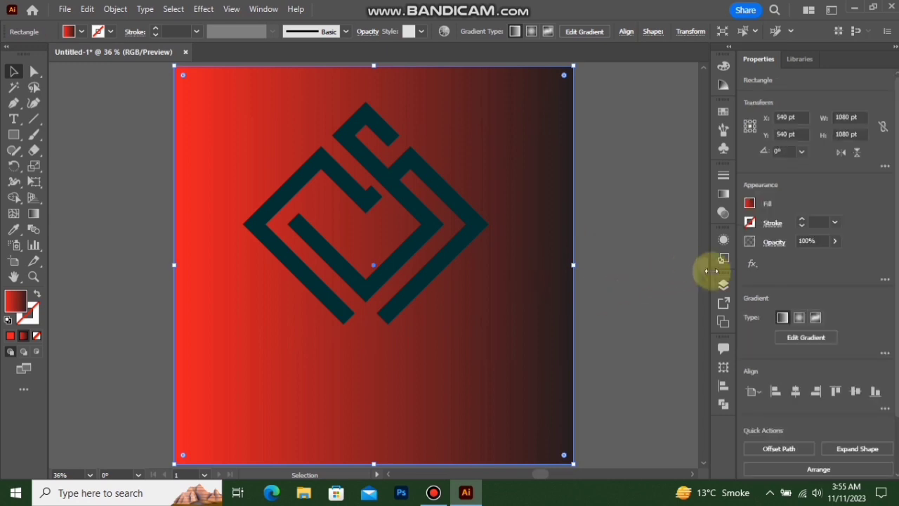
left_click(722, 193)
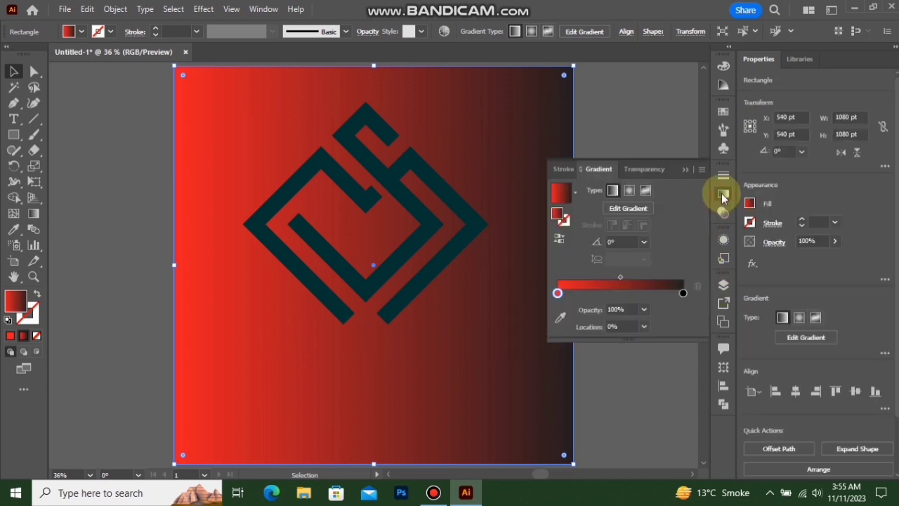
double_click(682, 292)
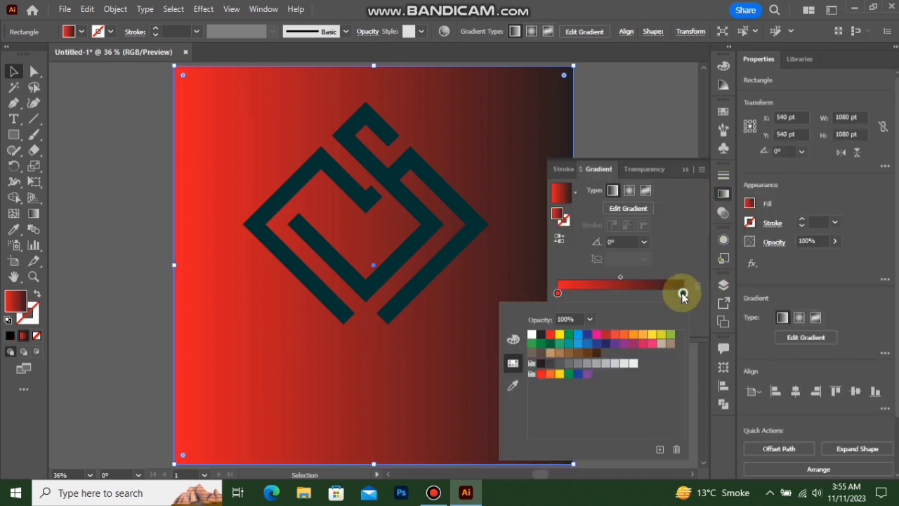
left_click(653, 338)
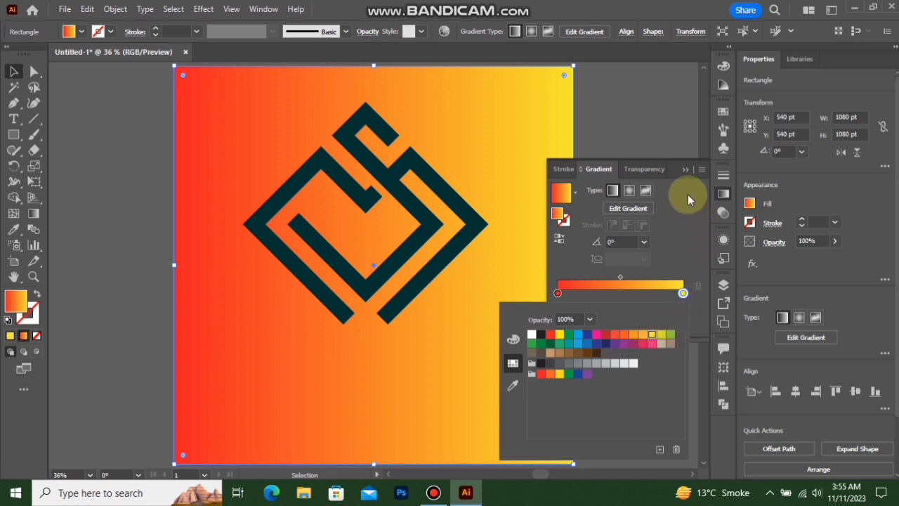
left_click(684, 176)
left_click(685, 170)
left_click(640, 220)
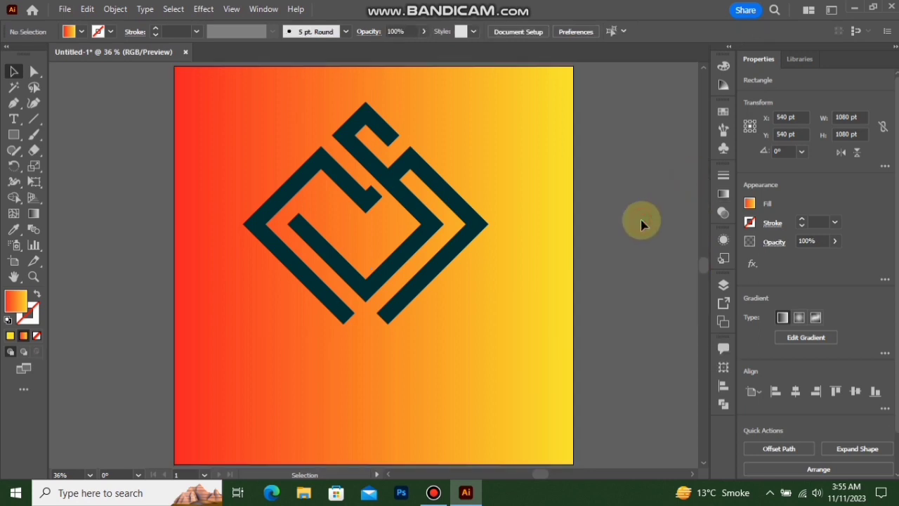
Move the logo group slightly upward on the artboard and deselect it
left_click(424, 239)
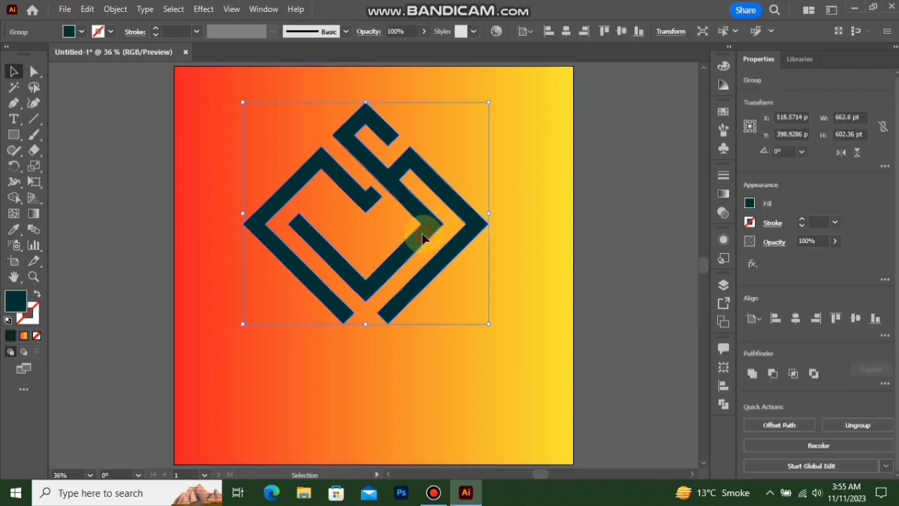
left_click_drag(424, 239, 423, 234)
left_click(592, 245)
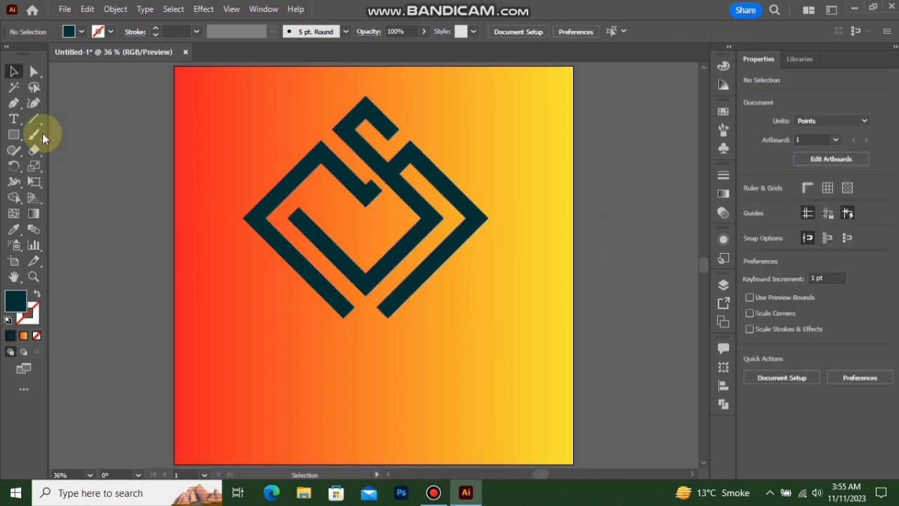
Add the text "M + S LOGO" at 60 pt below the logo
left_click(296, 385)
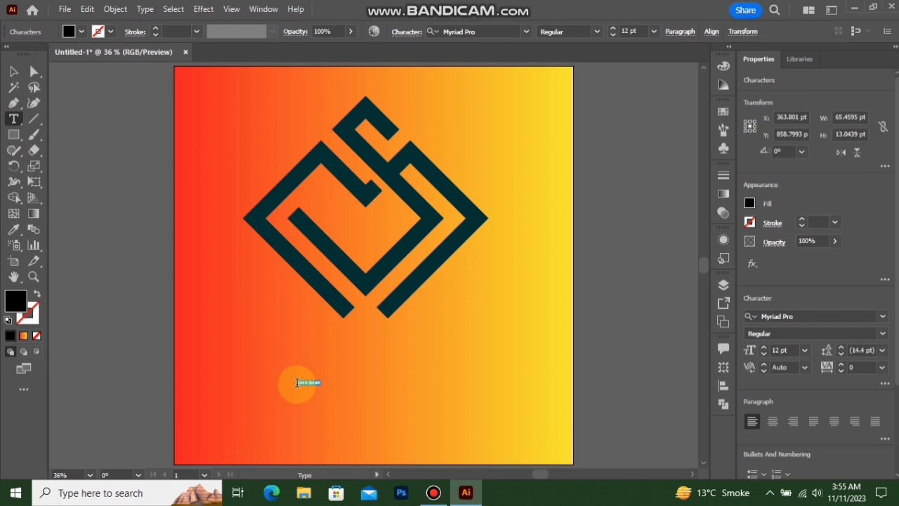
left_click(654, 31)
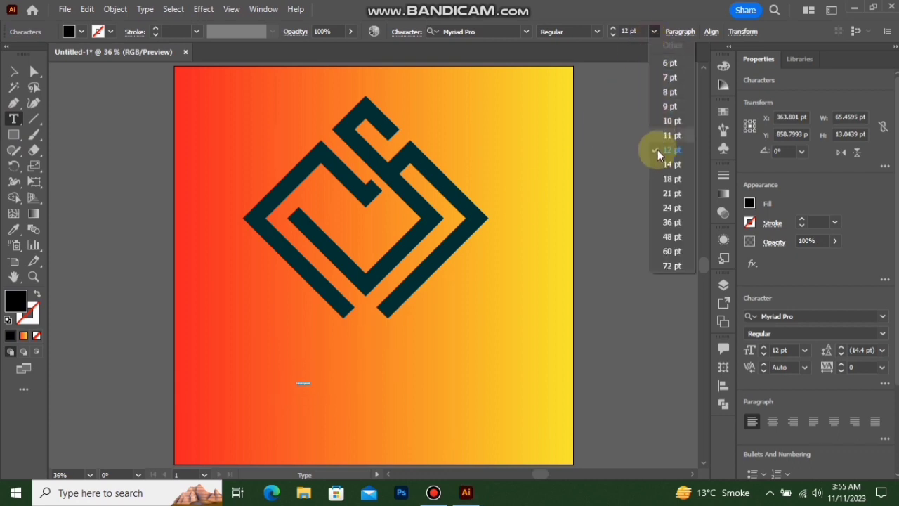
left_click(668, 251)
key("BackSpace")
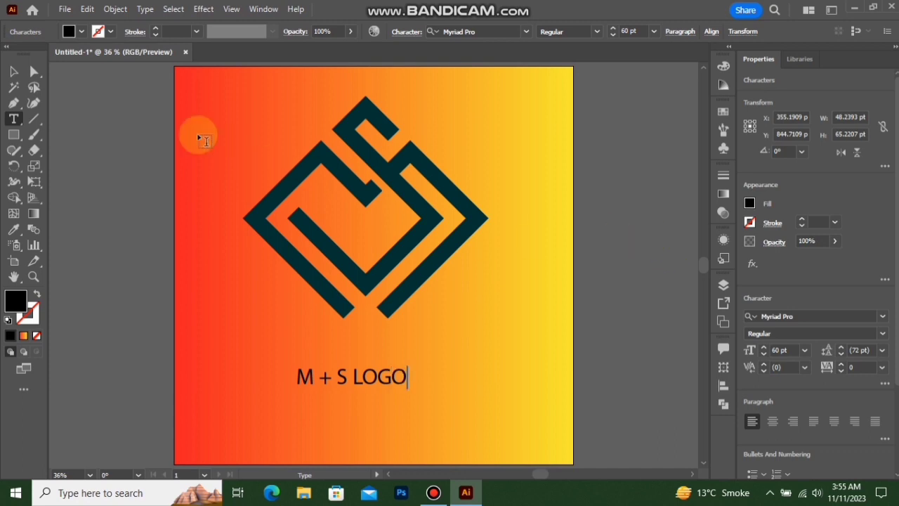
left_click(17, 74)
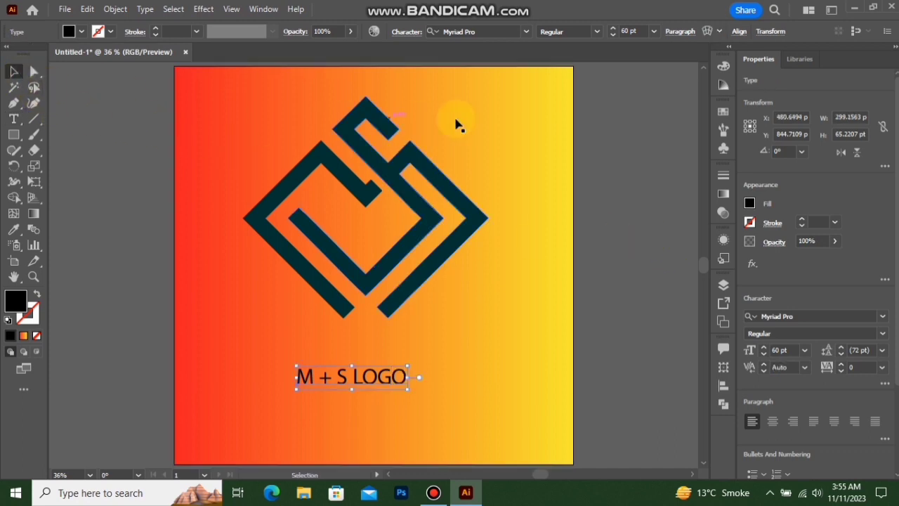
Set the caption's font to News706 BT Bold and scale it up from its center to about 540 pt wide
left_click(524, 33)
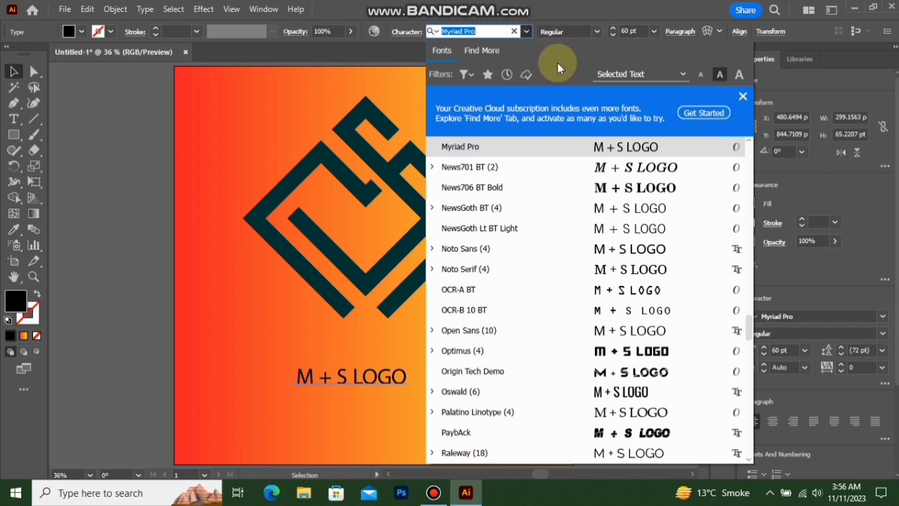
left_click(615, 188)
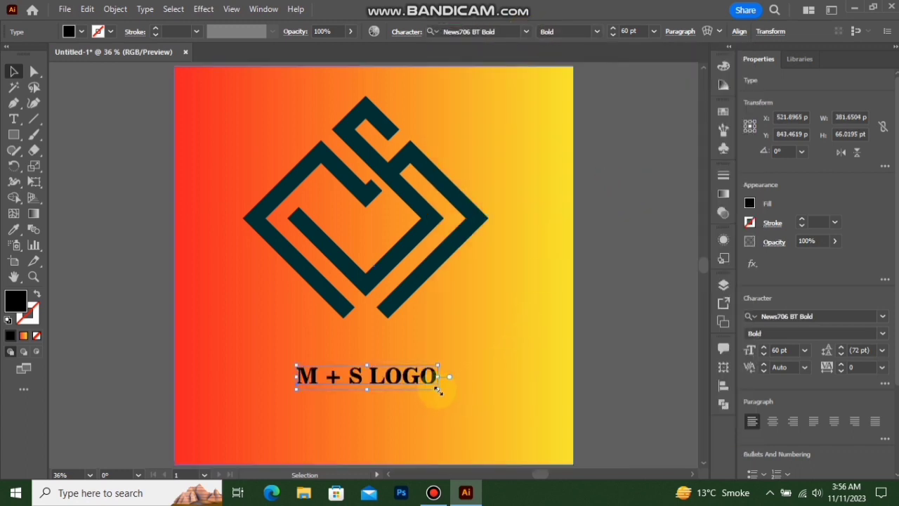
left_click_drag(438, 391, 468, 412)
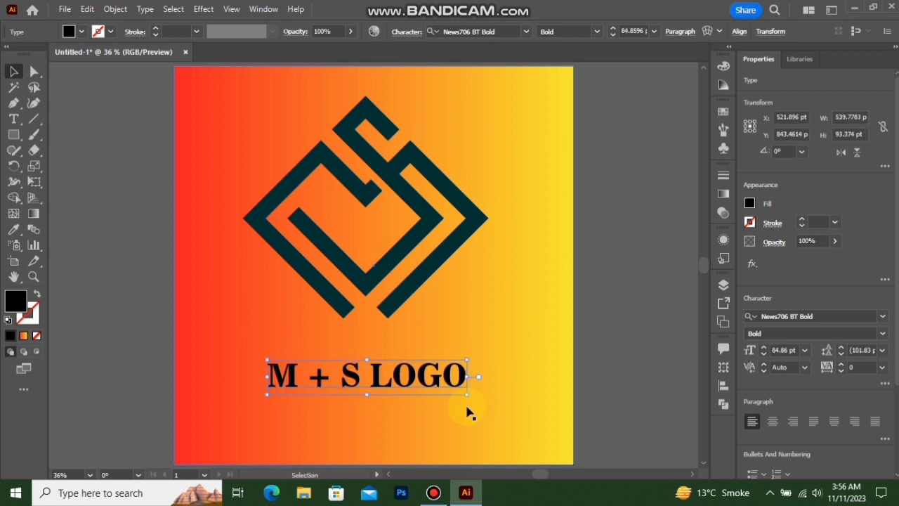
Center the caption horizontally with the logo, using the logo as the key object, and deselect both
left_click(405, 301, "shift")
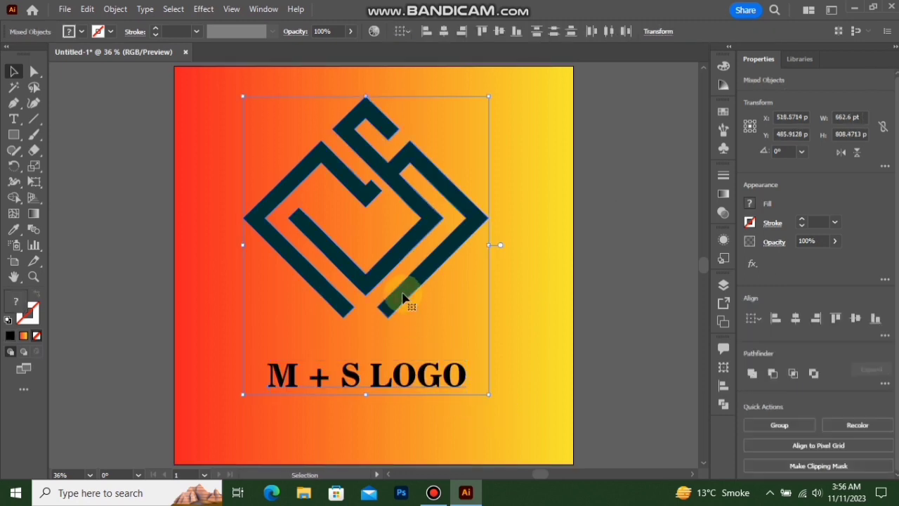
left_click(791, 324)
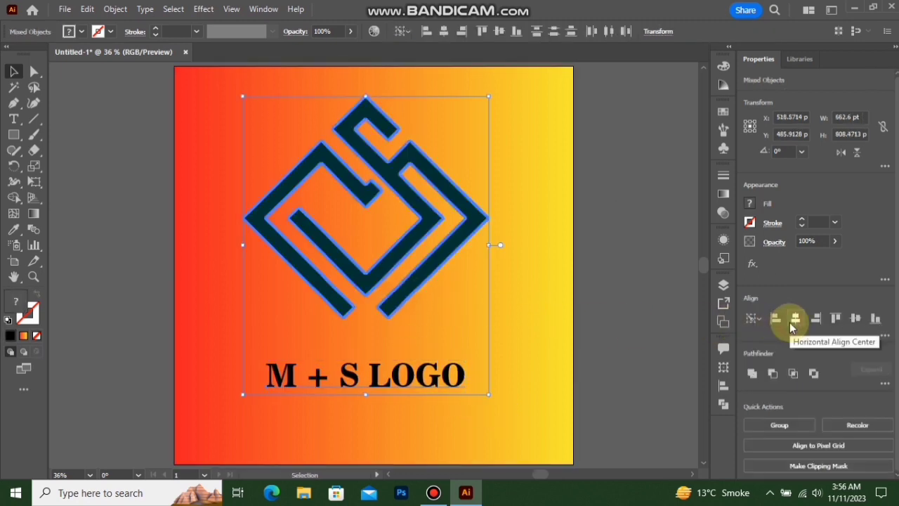
left_click(624, 297)
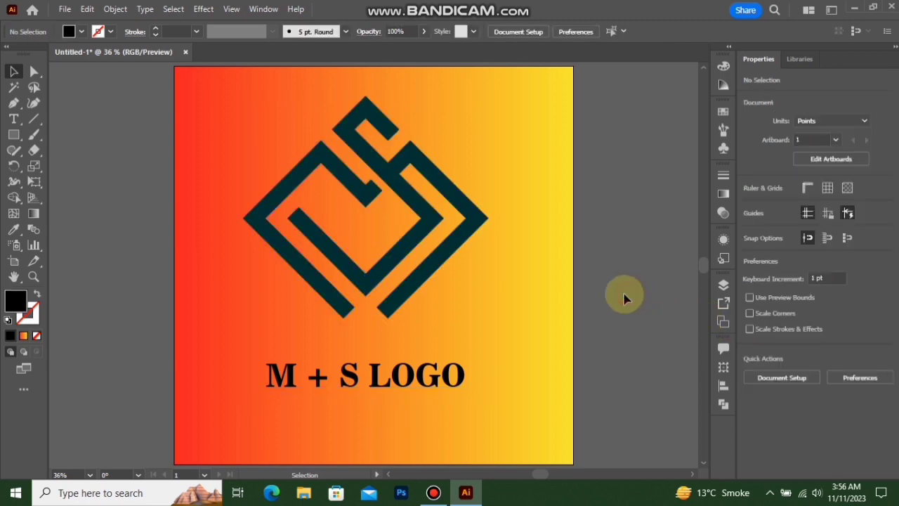
Convert the "M + S LOGO" text to outlines, fill it with white and deselect it
right_click(422, 382)
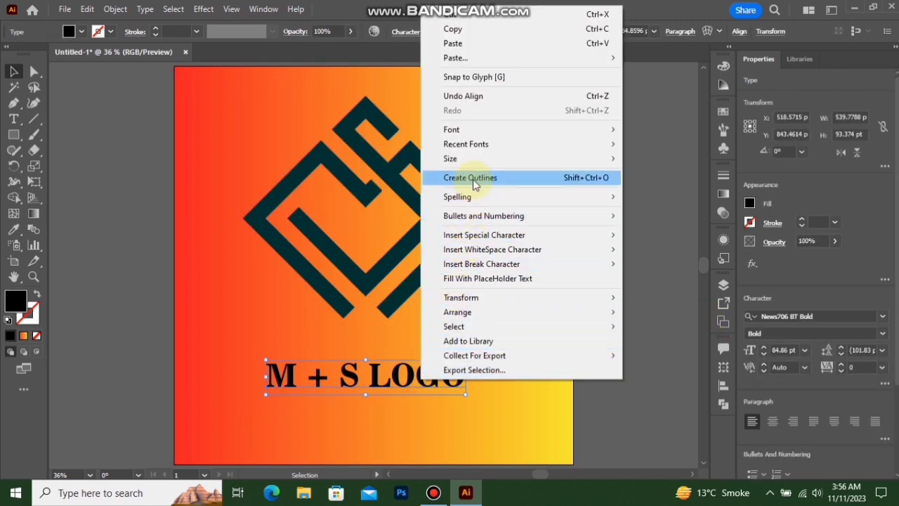
left_click(471, 178)
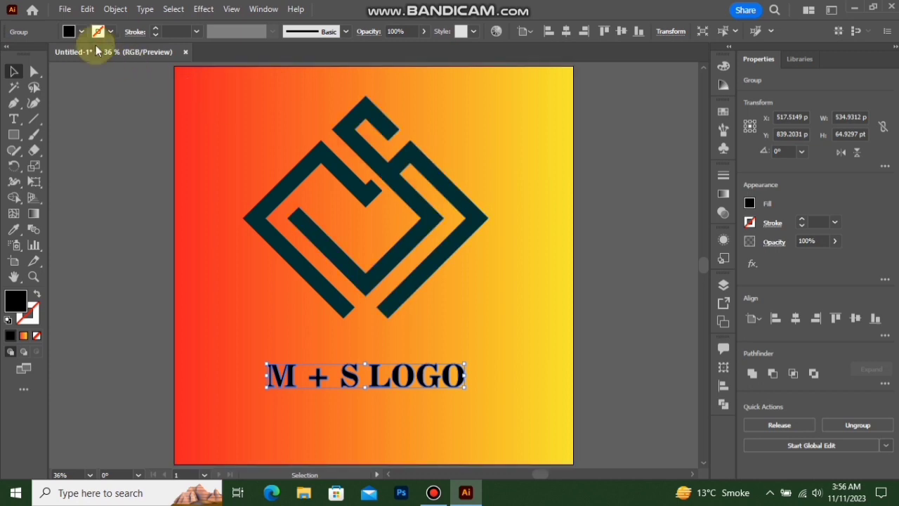
left_click(85, 31)
left_click(28, 53)
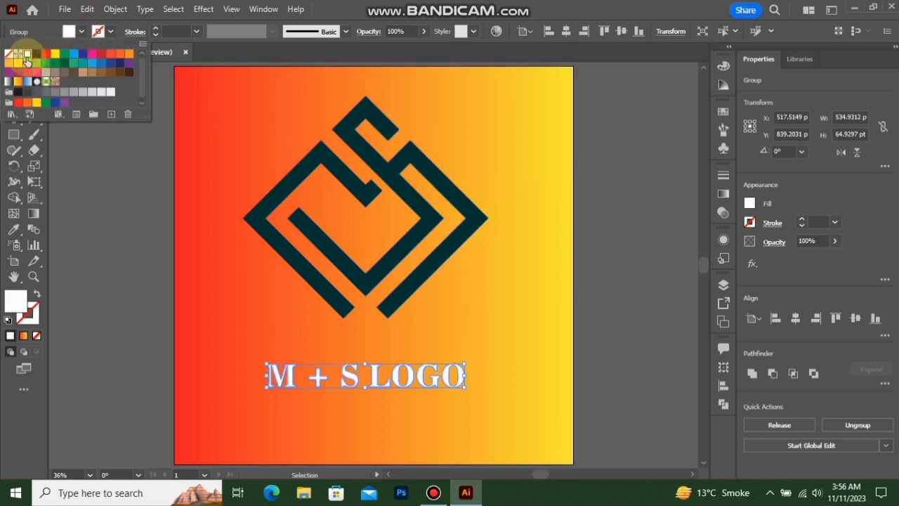
left_click(142, 230)
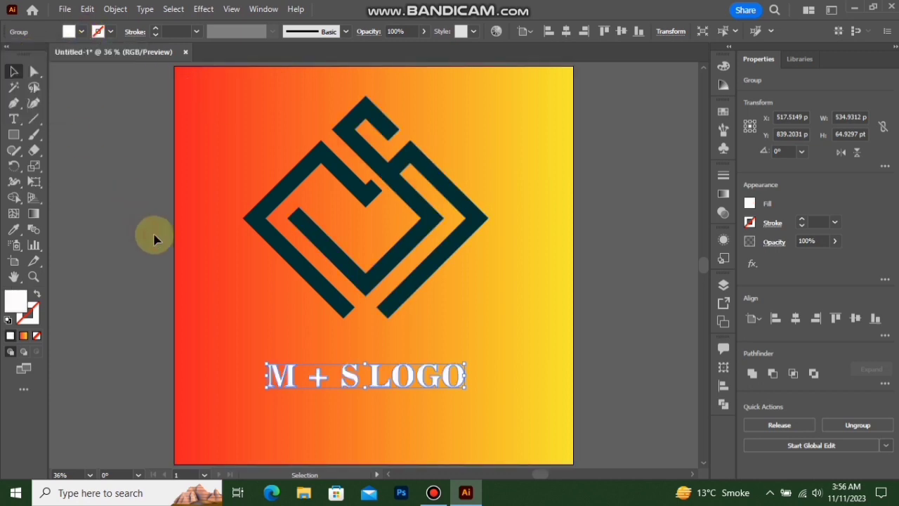
left_click(607, 360)
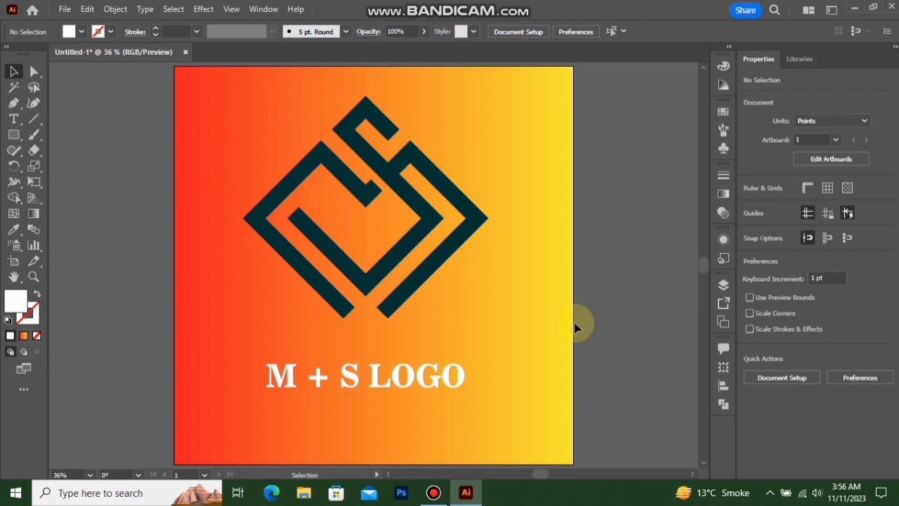
Group the logo together with the outlined "M + S LOGO" caption
left_click(443, 262)
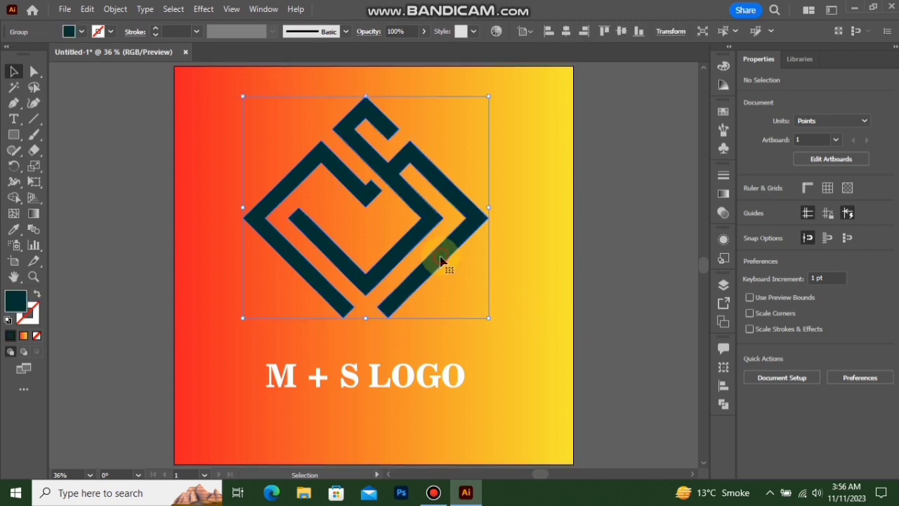
left_click(438, 388, "shift")
right_click(437, 388)
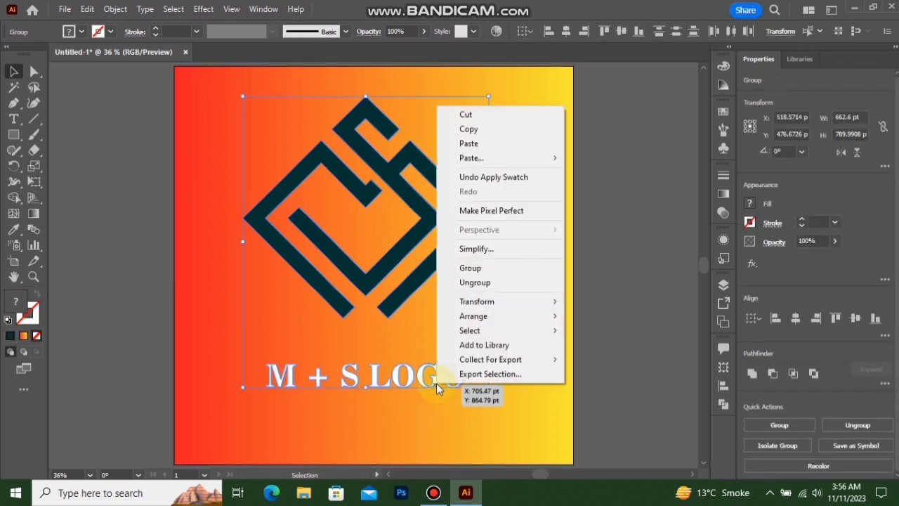
left_click(480, 267)
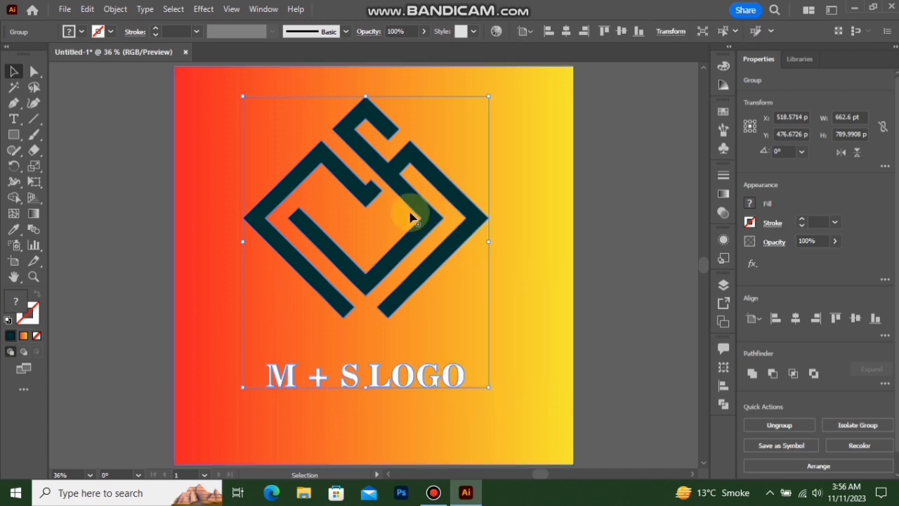
Apply a Drop Shadow to the group in Multiply mode with 75% opacity, 7 pt X and Y offsets and 5 pt blur
left_click(203, 9)
mouse_move(325, 160)
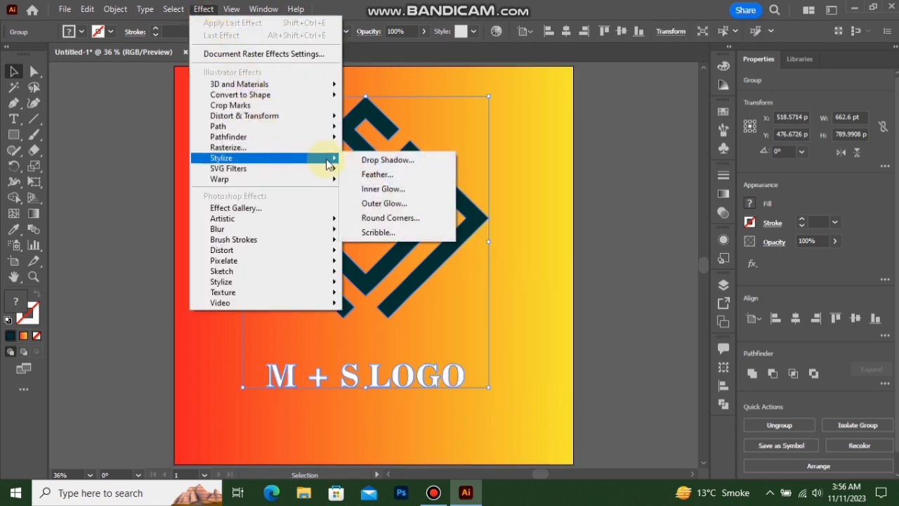
left_click(365, 159)
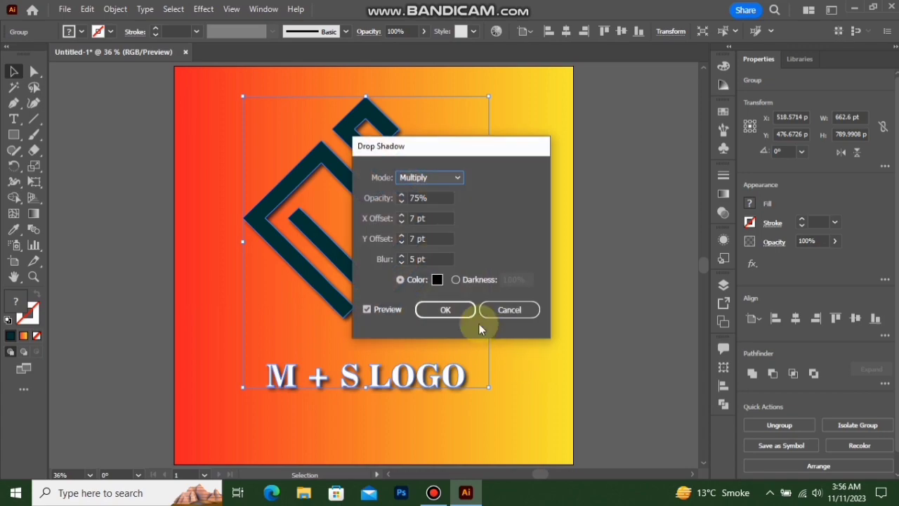
left_click(446, 309)
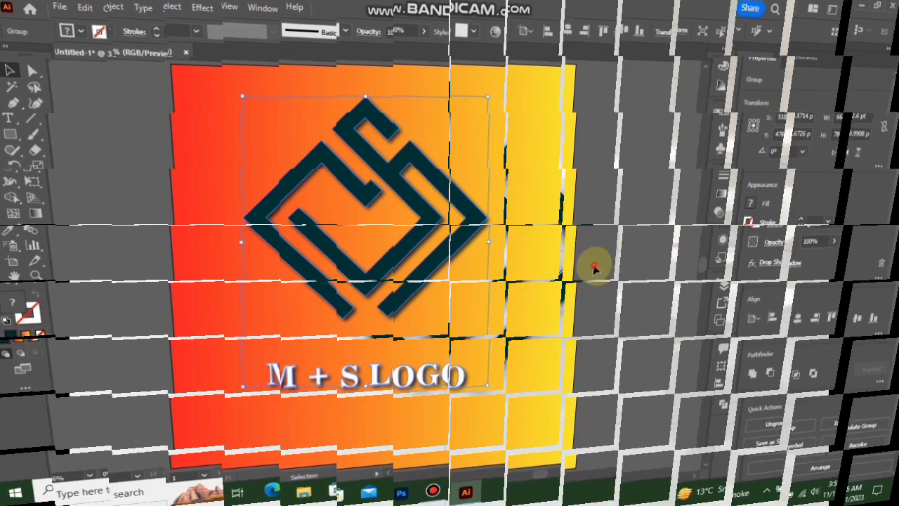